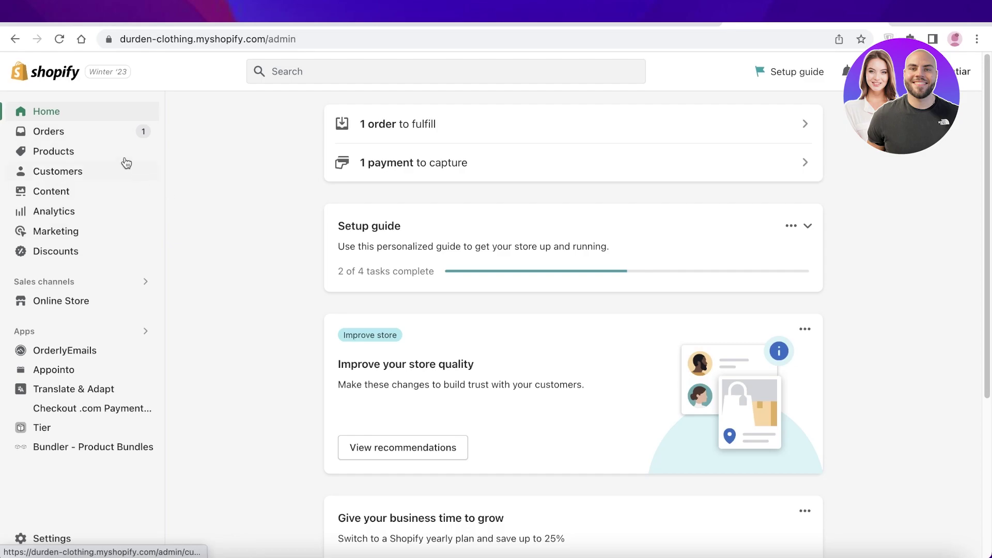
# Step: Browse the orders and products lists and the store's Locations settings
pyautogui.click(100, 134)
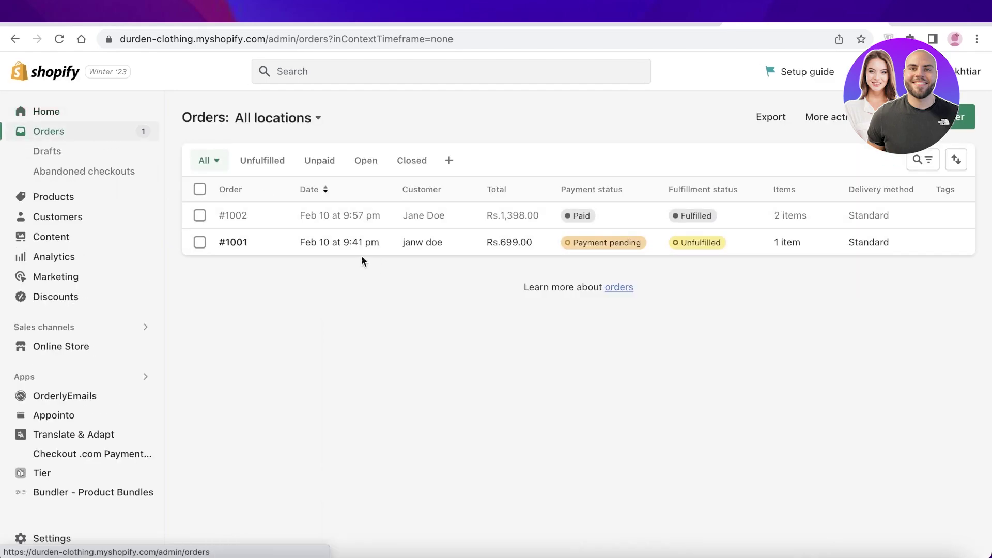
pyautogui.click(50, 197)
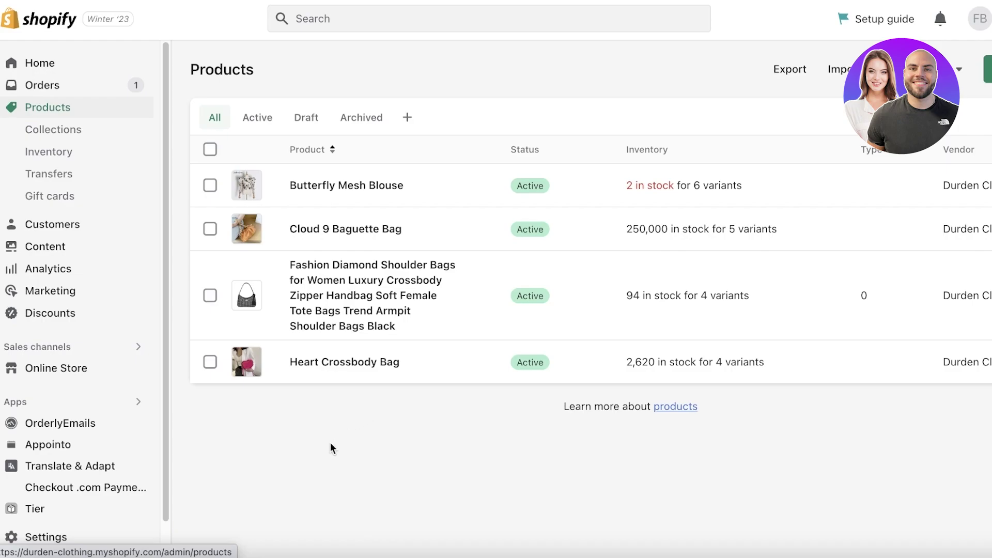
pyautogui.click(98, 538)
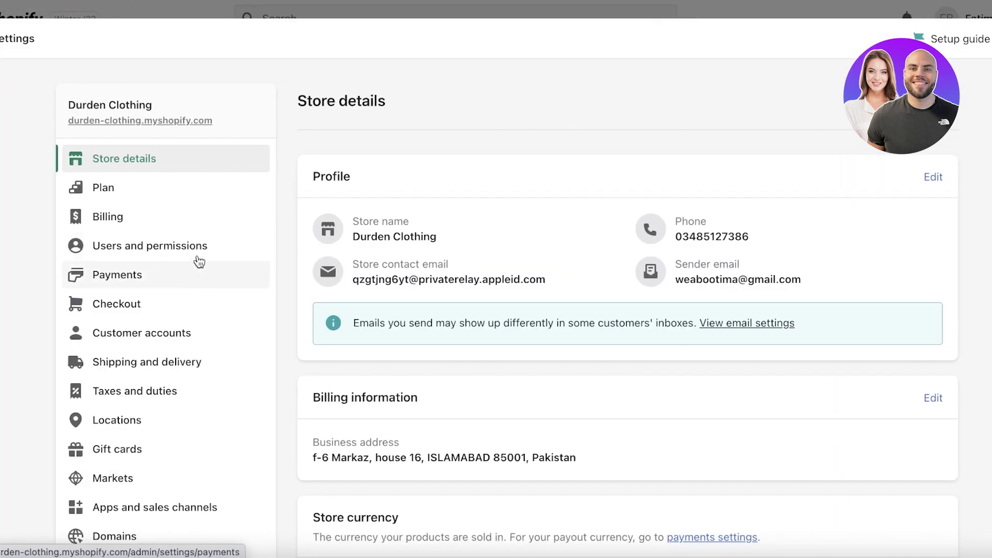
pyautogui.click(99, 420)
pyautogui.scroll(-4, 98, 427)
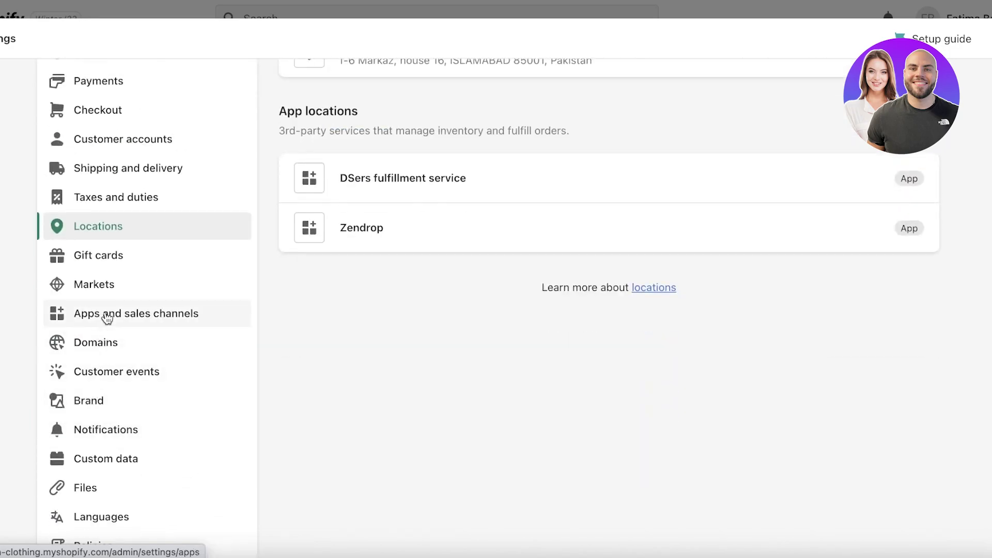
pyautogui.press('Escape')
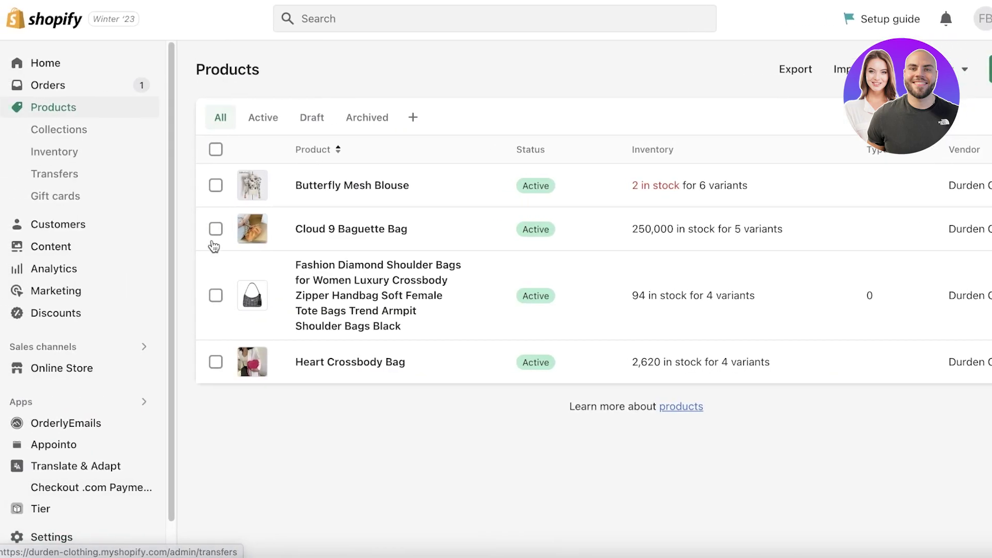
# Step: View the 11 installed apps and sales channels, then go to the Shopify App Store
pyautogui.click(73, 538)
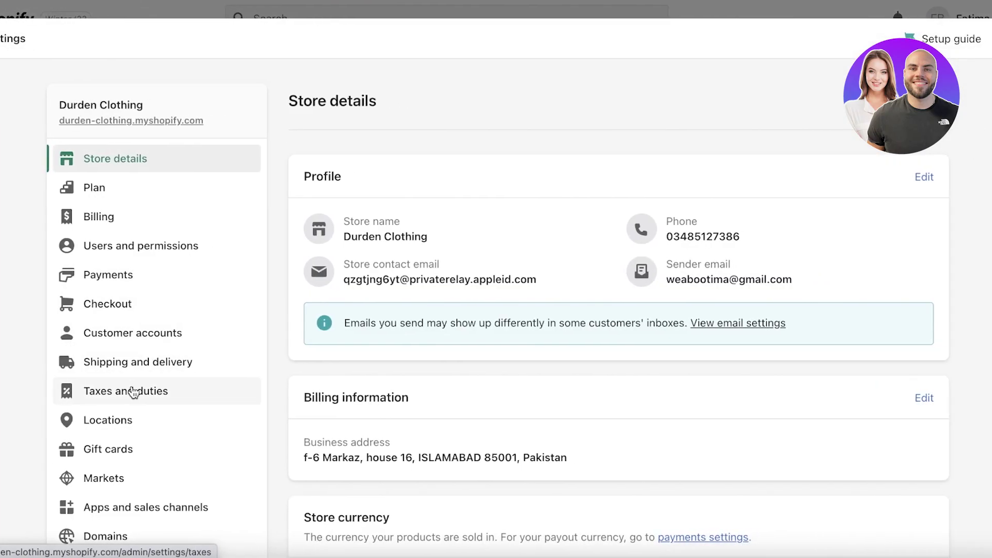
pyautogui.click(98, 506)
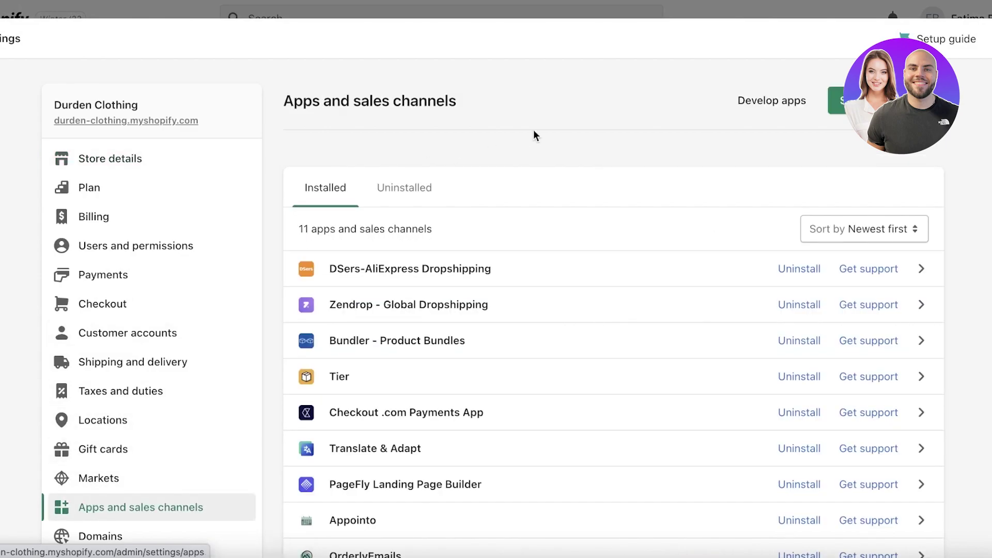
pyautogui.click(836, 100)
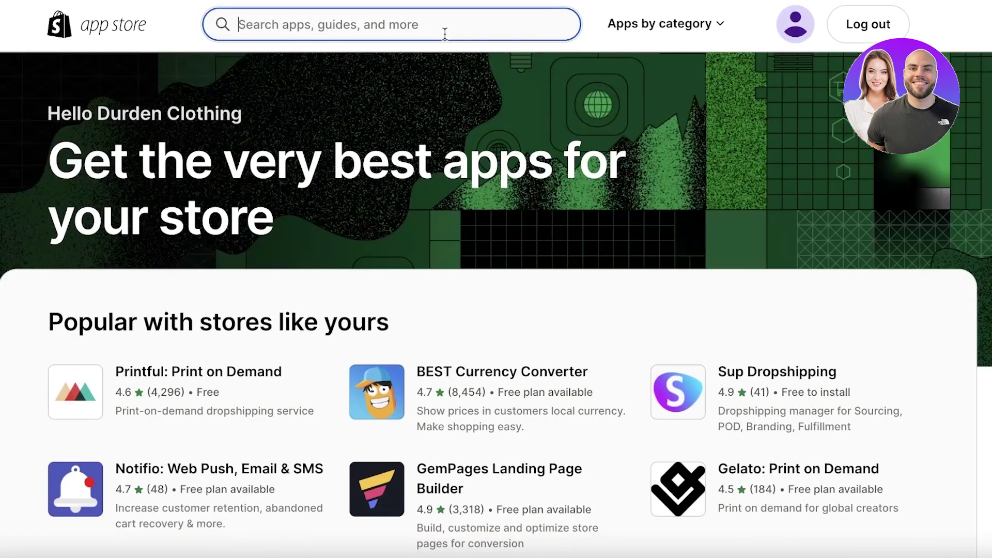
# Step: Search the App Store for 'judge' and open the free Judge.me AliExpress Reviews listing (4.9 rating)
pyautogui.click(455, 34)
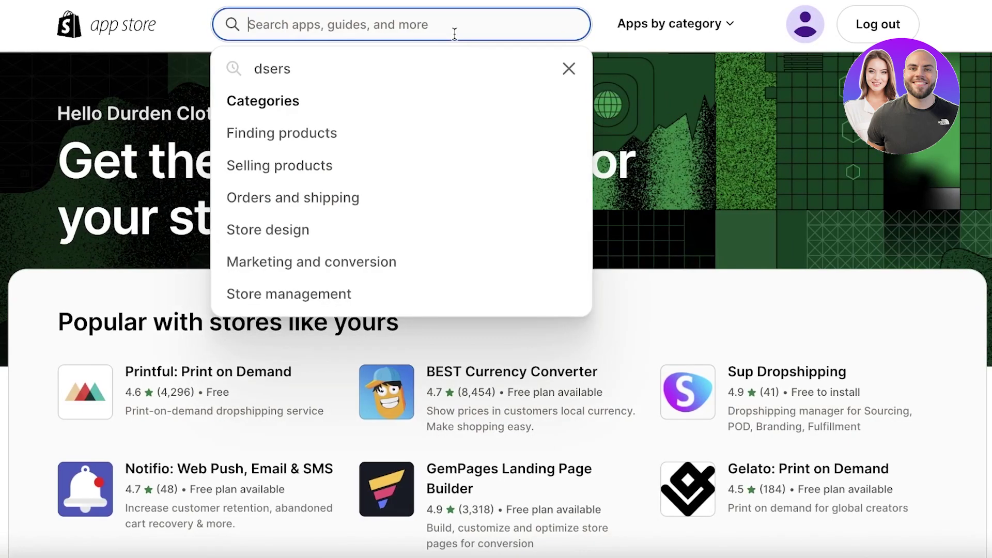
pyautogui.write('judge')
pyautogui.click(380, 64)
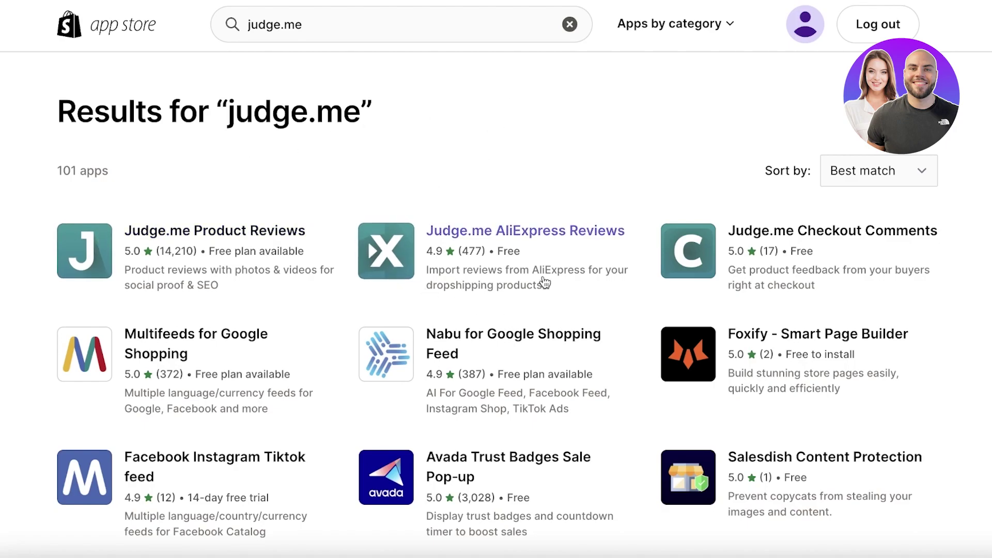
pyautogui.click(558, 236)
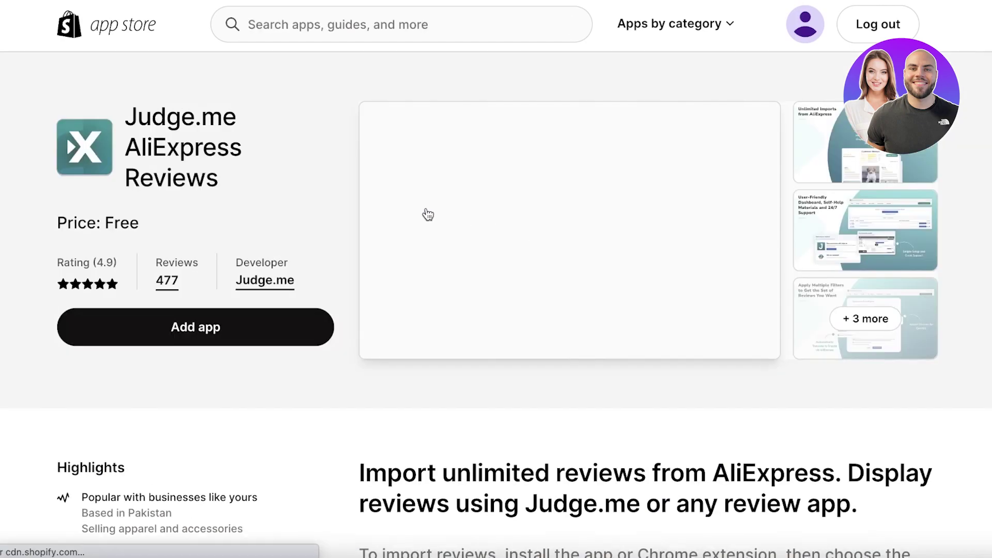
# Step: Add and install Judge.me AliExpress Reviews with the store account, reaching its dashboard with 3 imported reviews
pyautogui.click(222, 332)
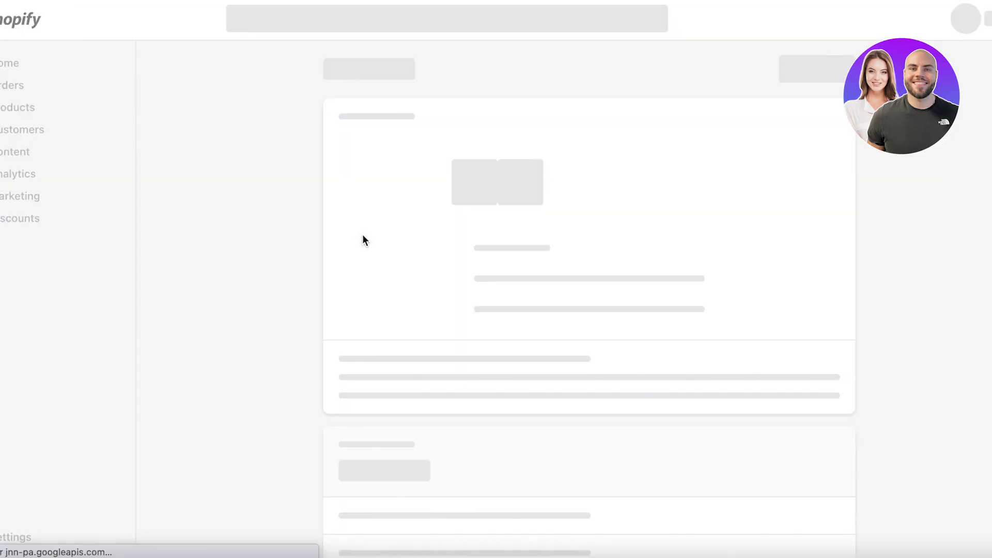
pyautogui.click(841, 69)
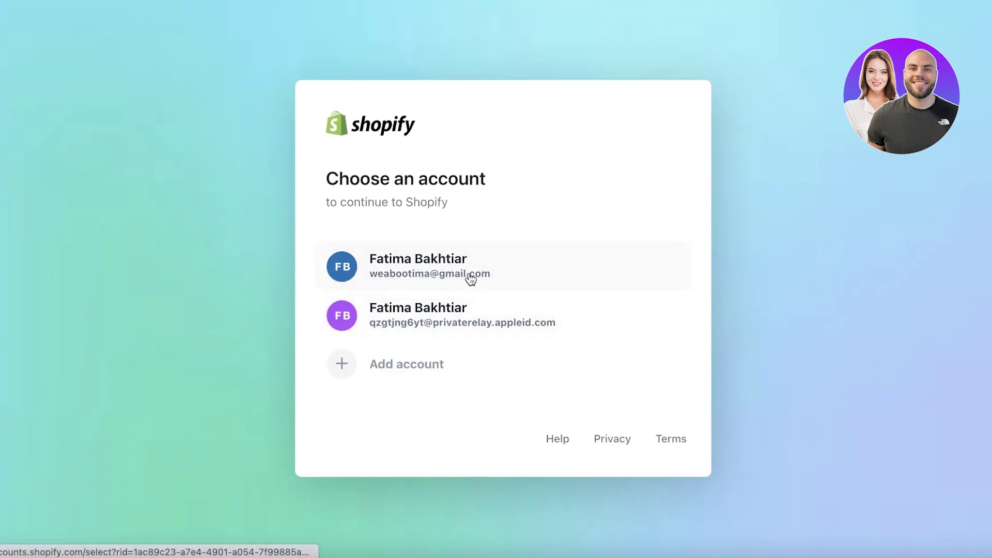
pyautogui.click(476, 308)
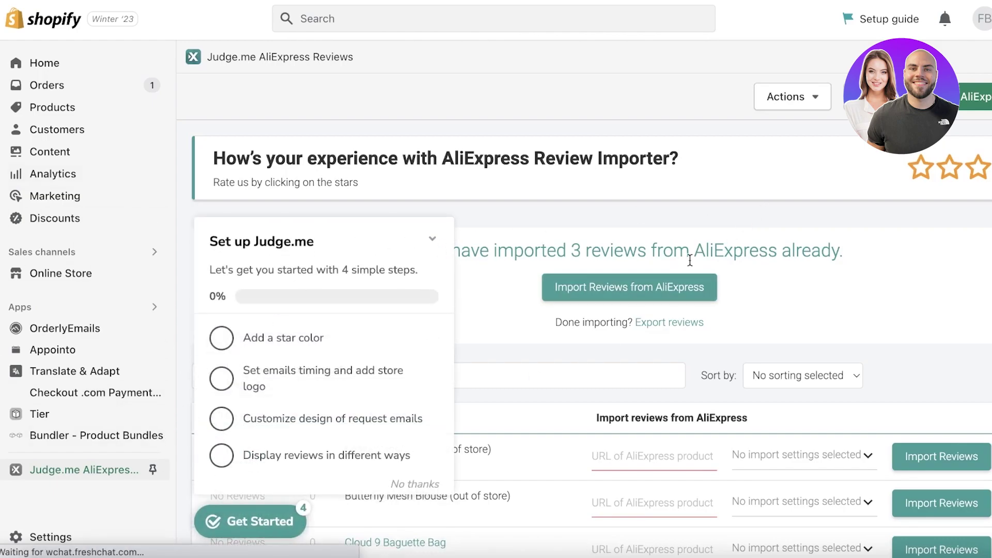
# Step: Pin Judge.me AliExpress Reviews in the sidebar and dismiss the Set up Judge.me checklist
pyautogui.click(153, 469)
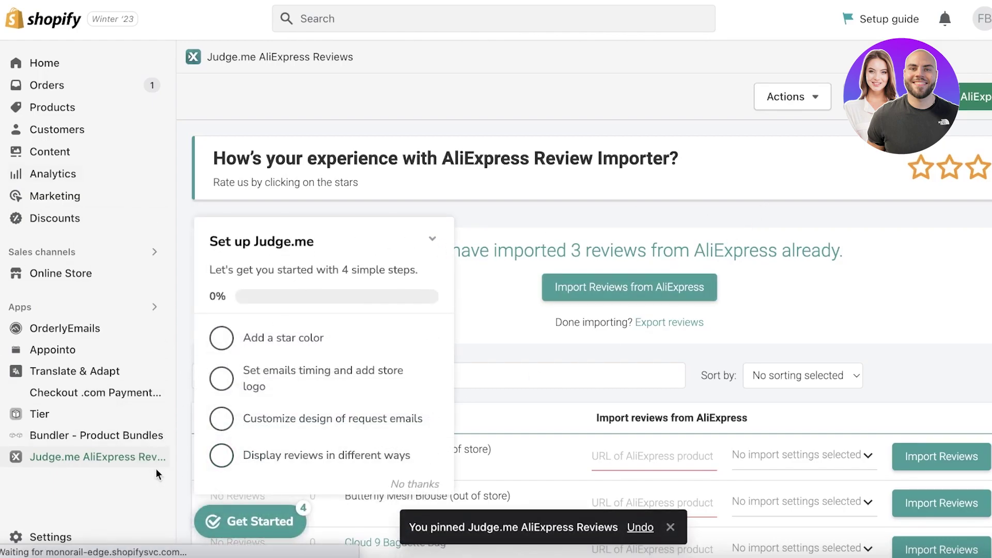
pyautogui.click(438, 238)
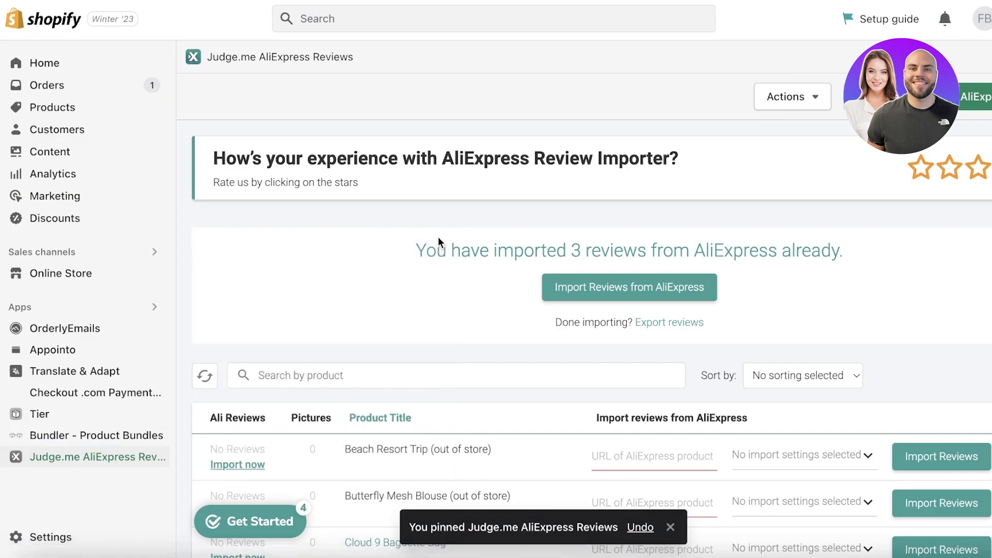
pyautogui.scroll(-3, 517, 222)
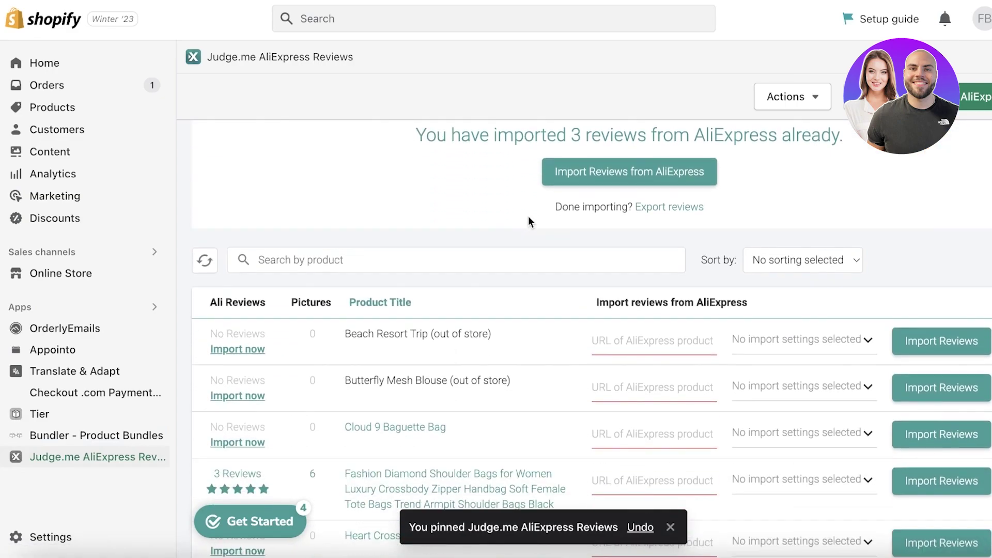
pyautogui.scroll(3, 706, 188)
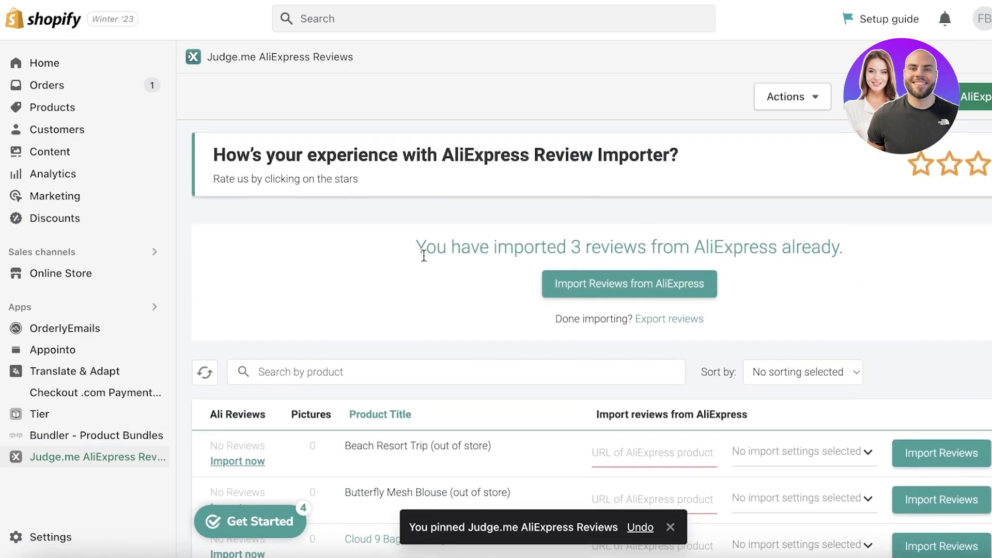
pyautogui.scroll(-8, 949, 240)
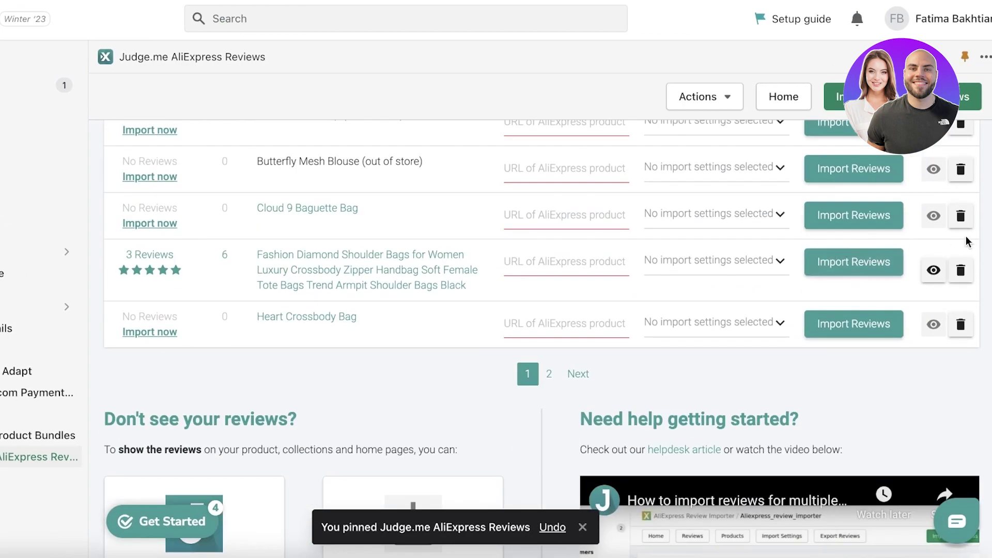
pyautogui.scroll(4, 968, 241)
pyautogui.scroll(-3, 764, 352)
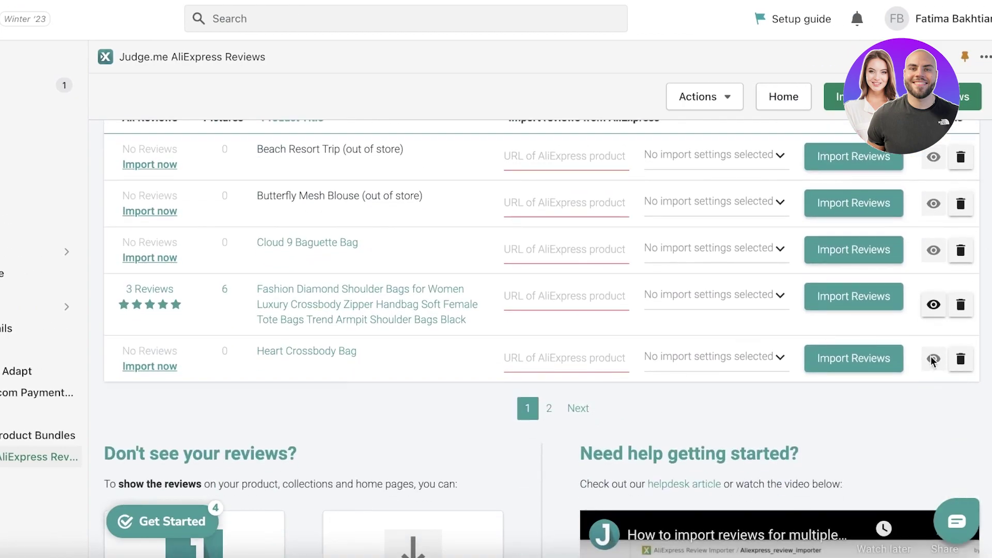
# Step: Delete all AliExpress reviews on the Fashion Diamond Shoulder Bags product and confirm
pyautogui.click(961, 305)
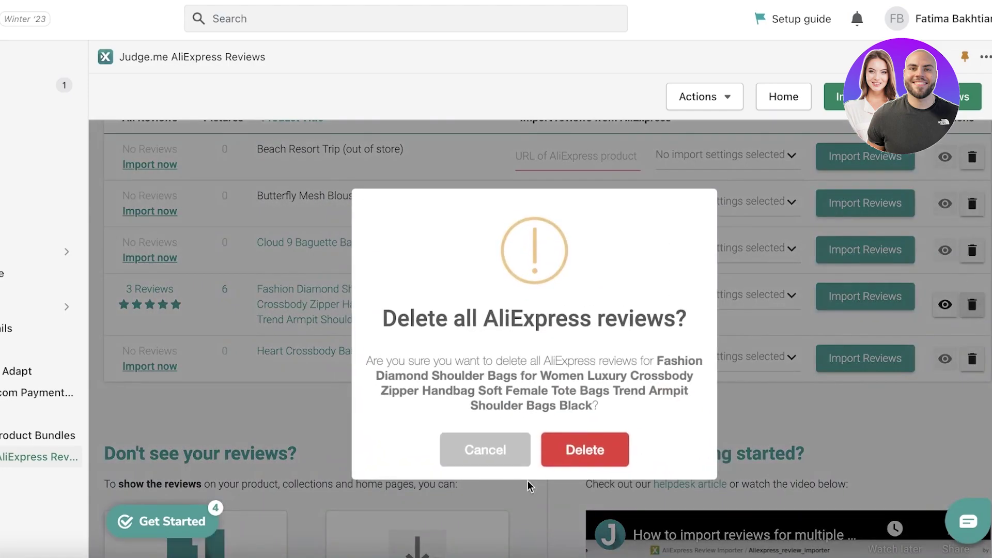
pyautogui.click(572, 449)
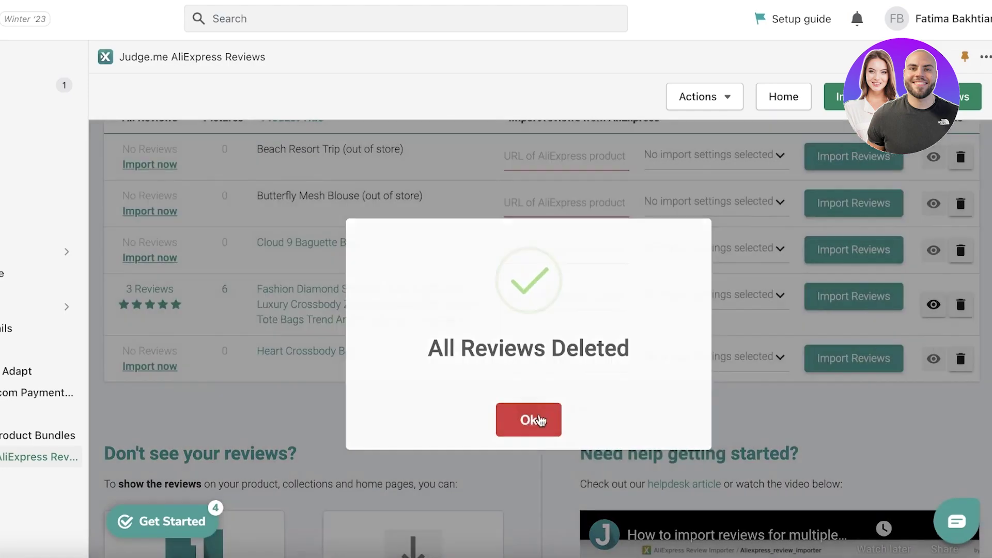
pyautogui.click(539, 420)
pyautogui.click(961, 250)
pyautogui.click(622, 428)
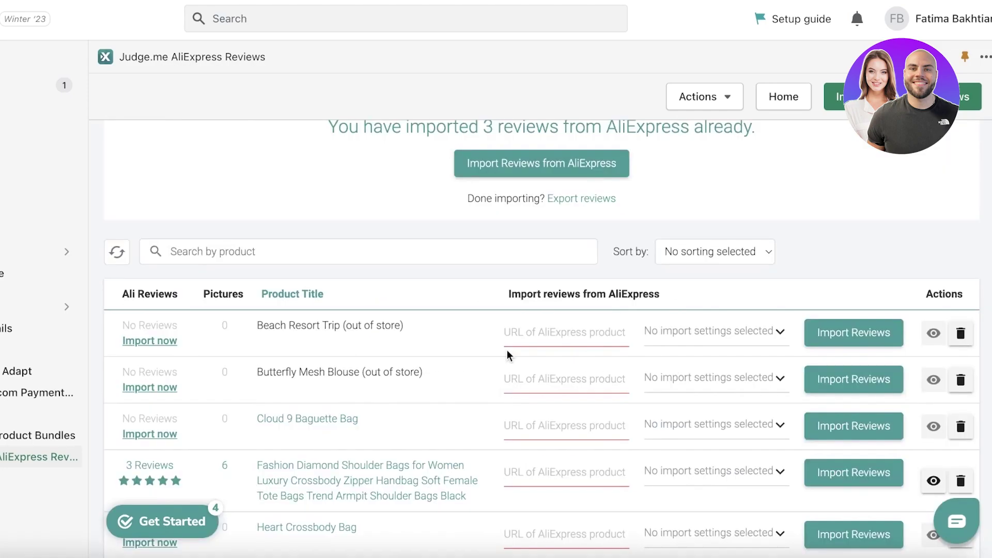
pyautogui.scroll(-7, 507, 356)
pyautogui.scroll(9, 492, 354)
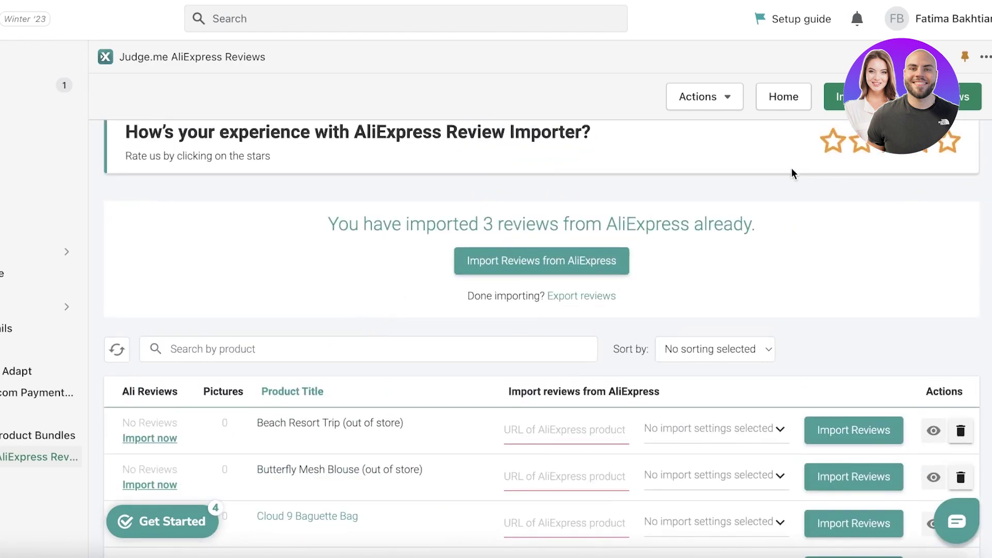
pyautogui.scroll(1, 695, 288)
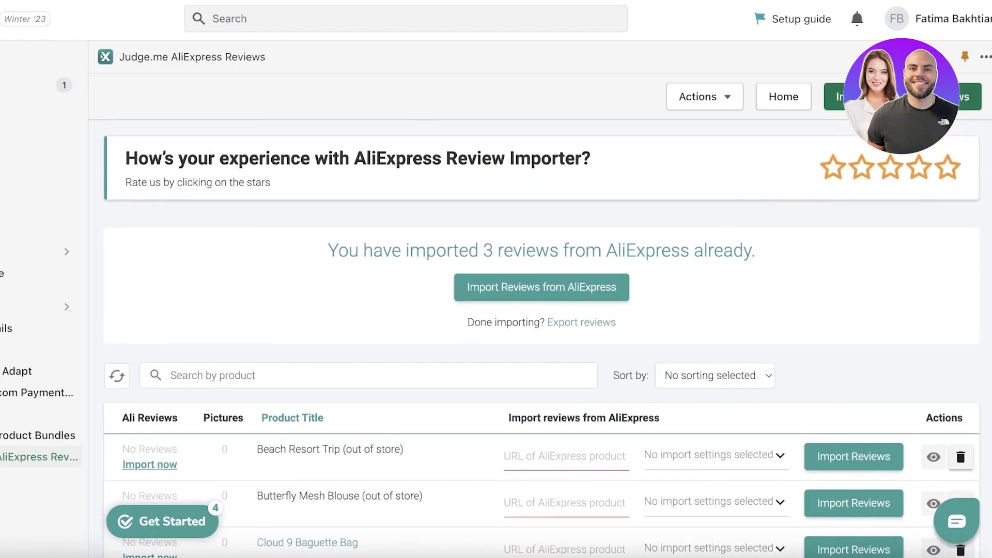
# Step: Preview the AliExpress Import Reviews form, close it, and return to the Products list
pyautogui.click(541, 288)
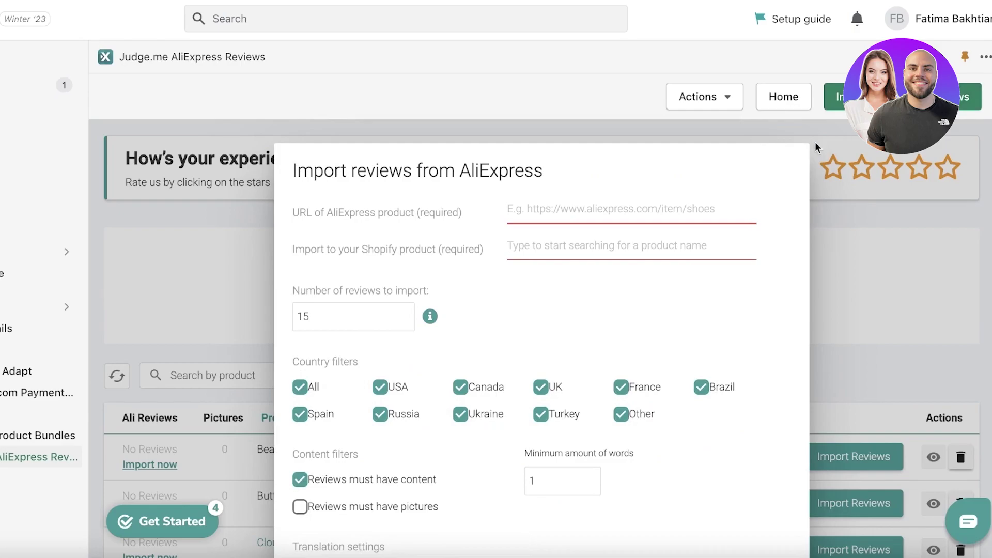
pyautogui.moveTo(291, 217); pyautogui.dragTo(458, 216)
pyautogui.click(408, 213)
pyautogui.click(835, 242)
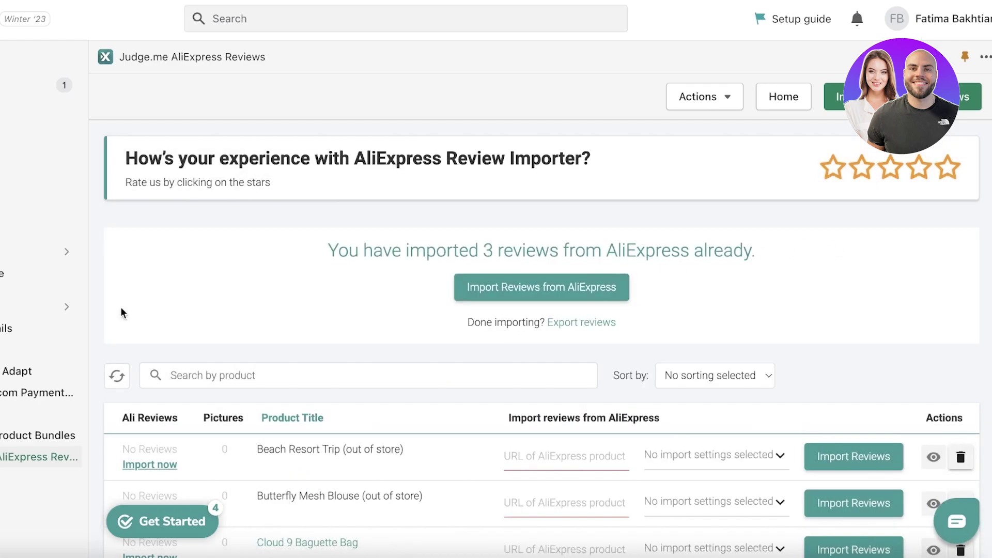
pyautogui.click(88, 119)
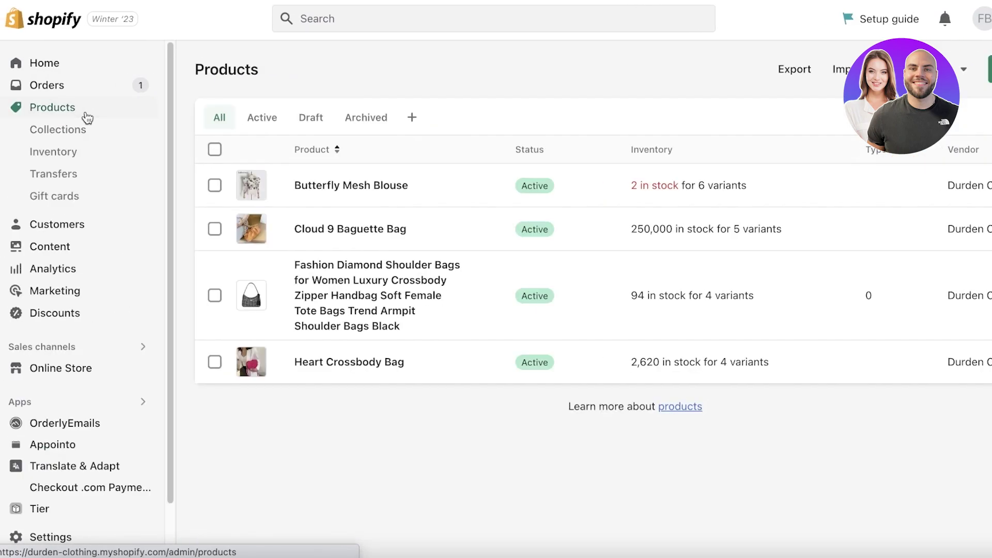
# Step: Copy the Fashion Diamond Shoulder Bags product title and open a new browser tab
pyautogui.click(389, 279)
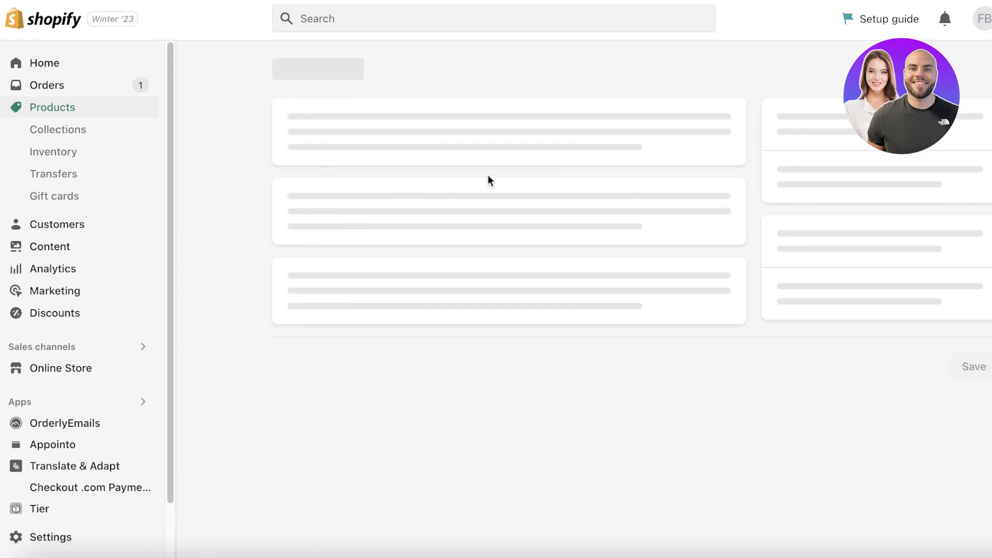
pyautogui.scroll(-5, 377, 212)
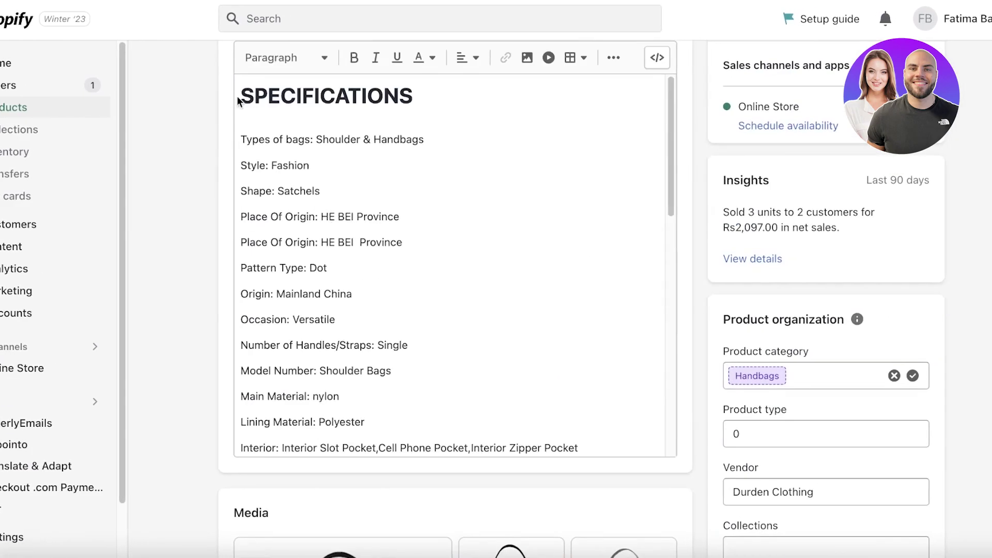
pyautogui.scroll(3, 248, 135)
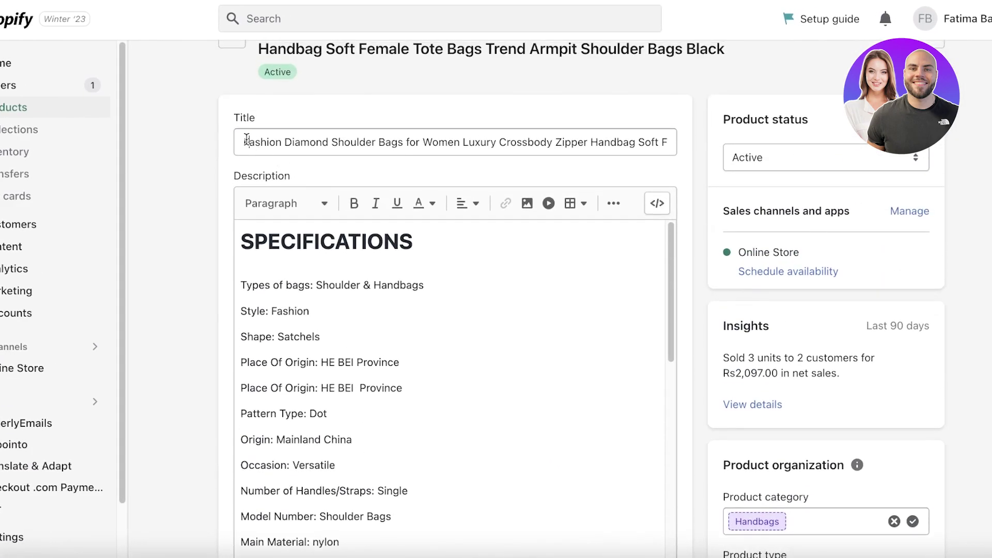
pyautogui.moveTo(247, 140); pyautogui.dragTo(790, 183)
pyautogui.rightClick(507, 135)
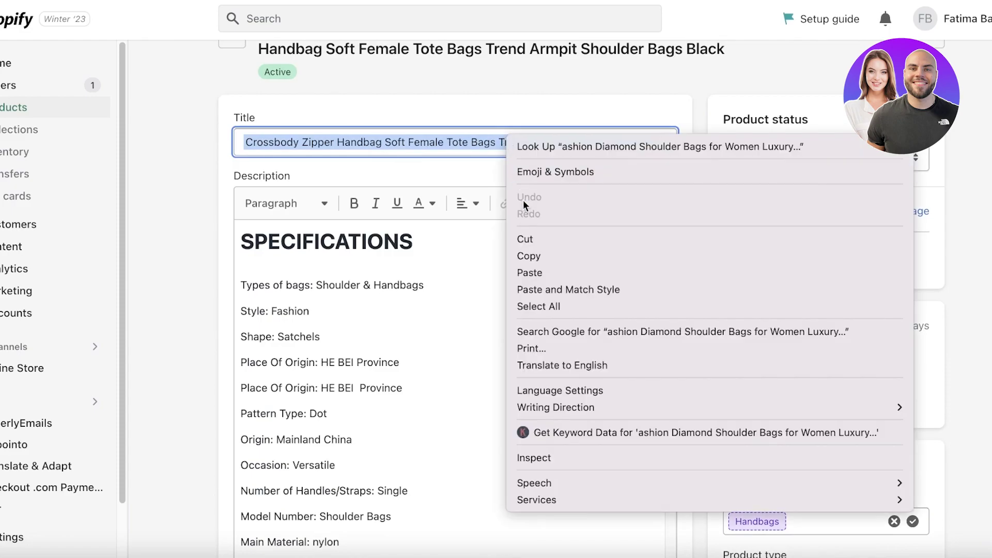
pyautogui.click(527, 256)
pyautogui.press('super+t')
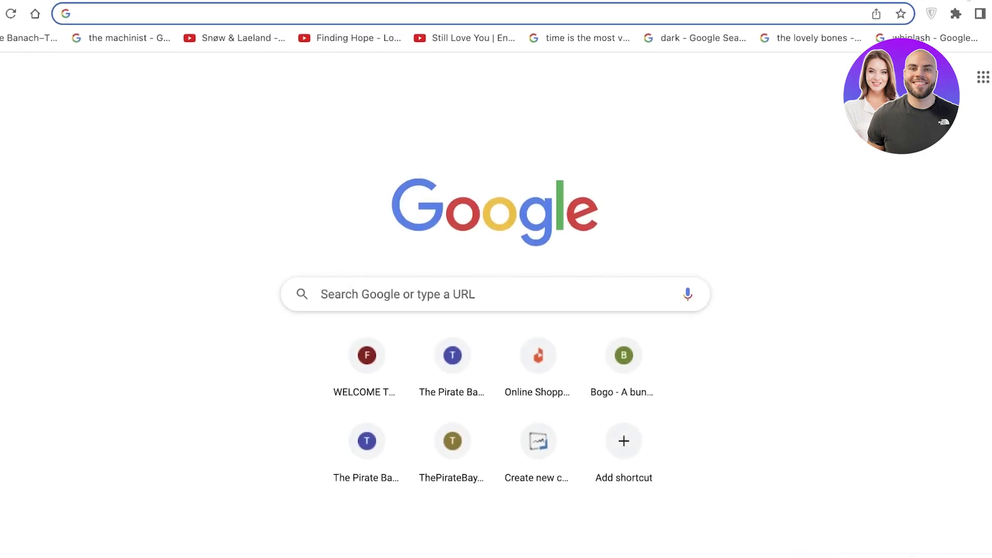
# Step: Go to AliExpress and search for the pasted Fashion Diamond Shoulder Bags title
pyautogui.write('ali')
pyautogui.press('Return')
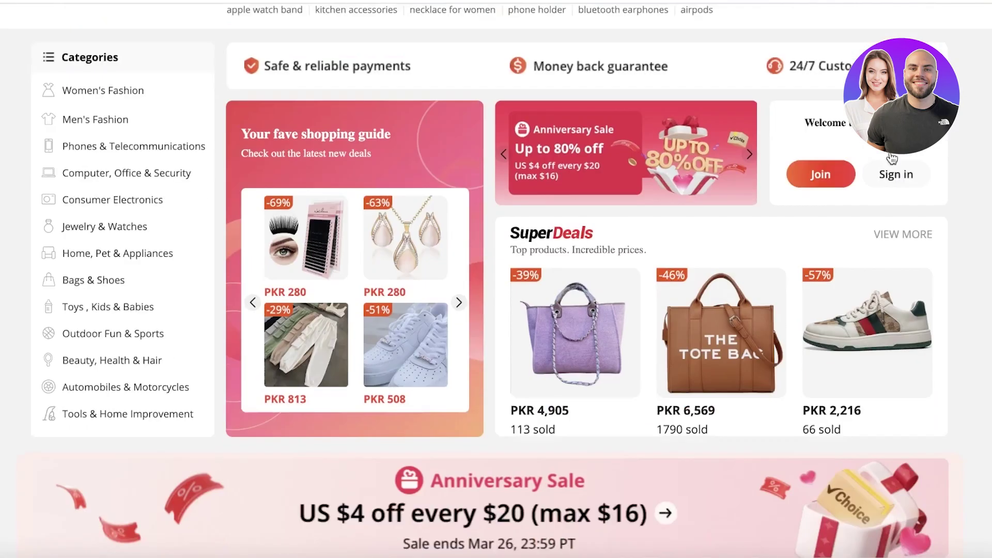
pyautogui.scroll(-10, 900, 160)
pyautogui.click(672, 26)
pyautogui.hotkey('ctrl', 'v')
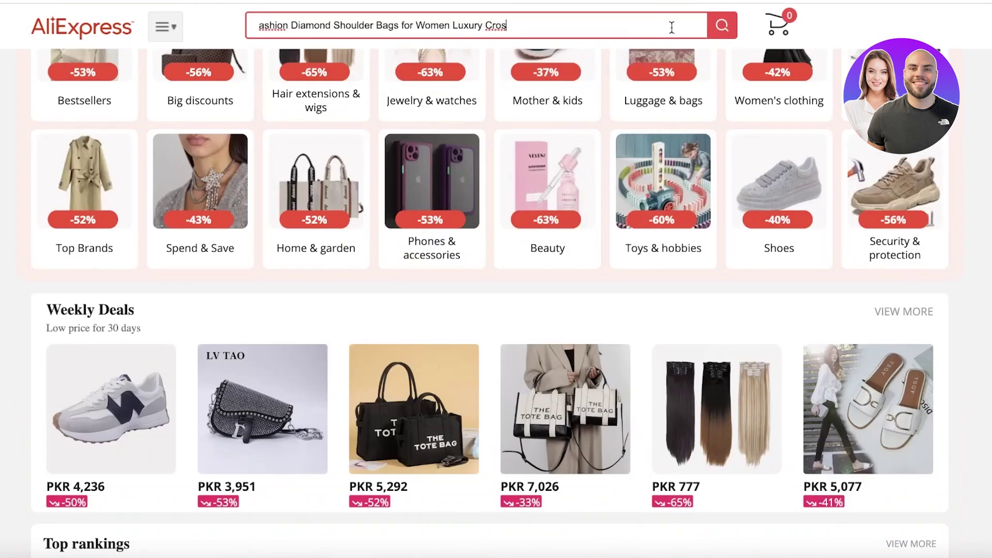
pyautogui.click(709, 32)
# Step: Scroll through the matching diamond shoulder bag results, then return to Shopify Orders
pyautogui.scroll(-2, 388, 28)
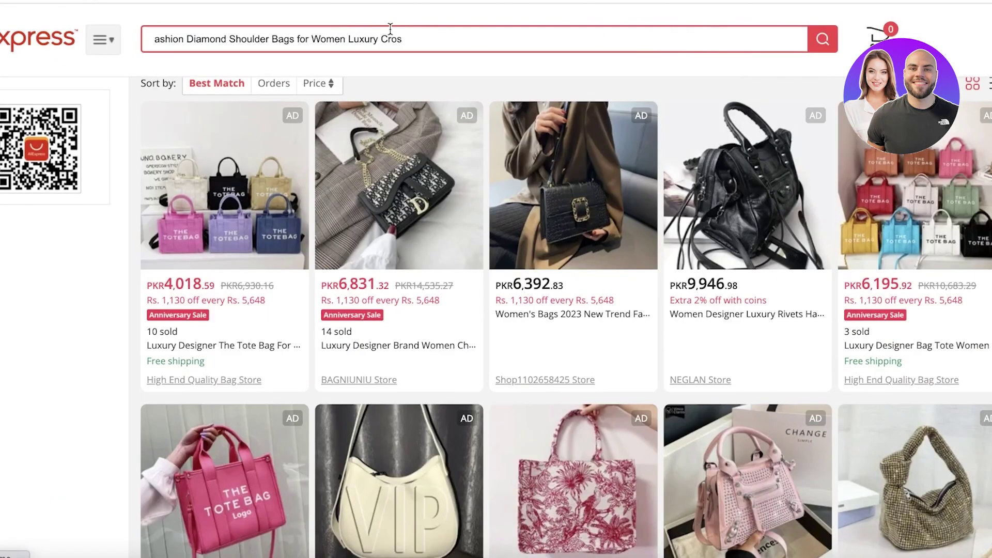
pyautogui.scroll(2, 268, 60)
pyautogui.scroll(1, 267, 61)
pyautogui.scroll(-8, 531, 39)
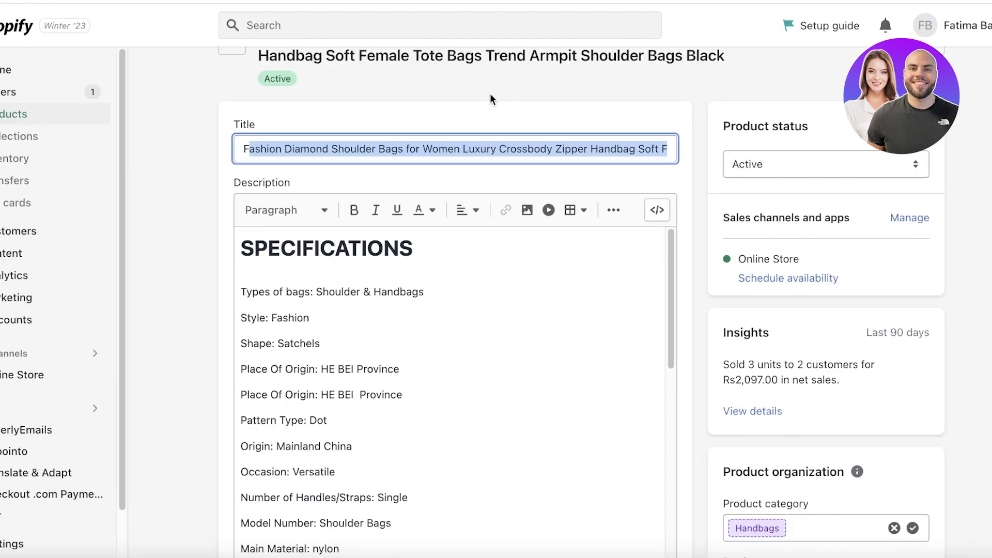
pyautogui.moveTo(242, 148); pyautogui.dragTo(601, 145)
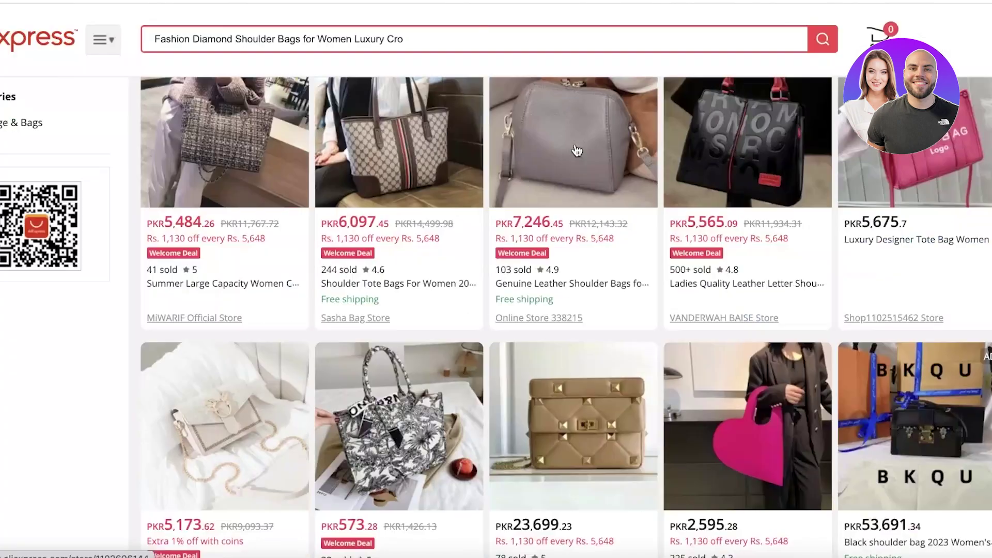
pyautogui.scroll(-3, 442, 171)
pyautogui.scroll(-3, 440, 171)
pyautogui.scroll(-10, 441, 172)
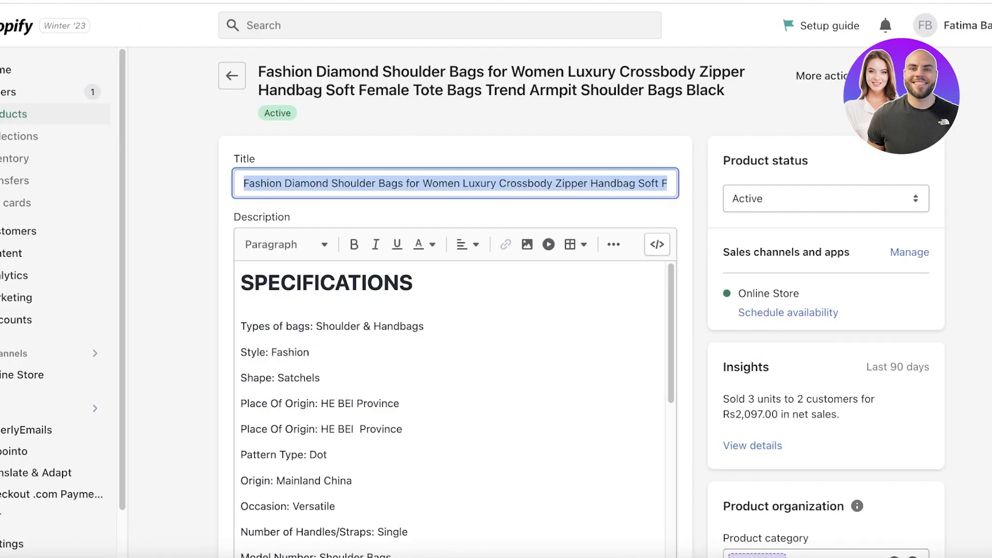
pyautogui.scroll(-15, 603, 195)
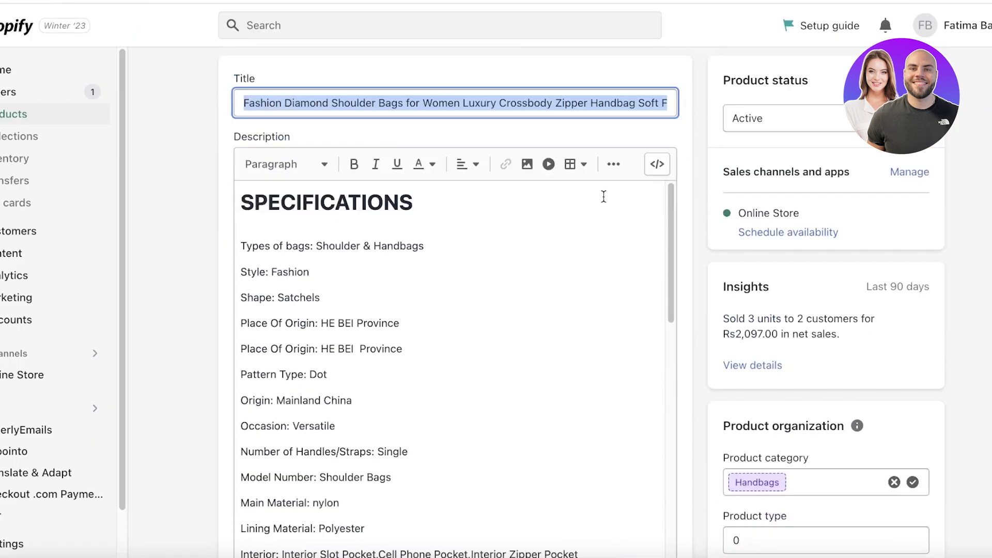
pyautogui.scroll(-10, 559, 228)
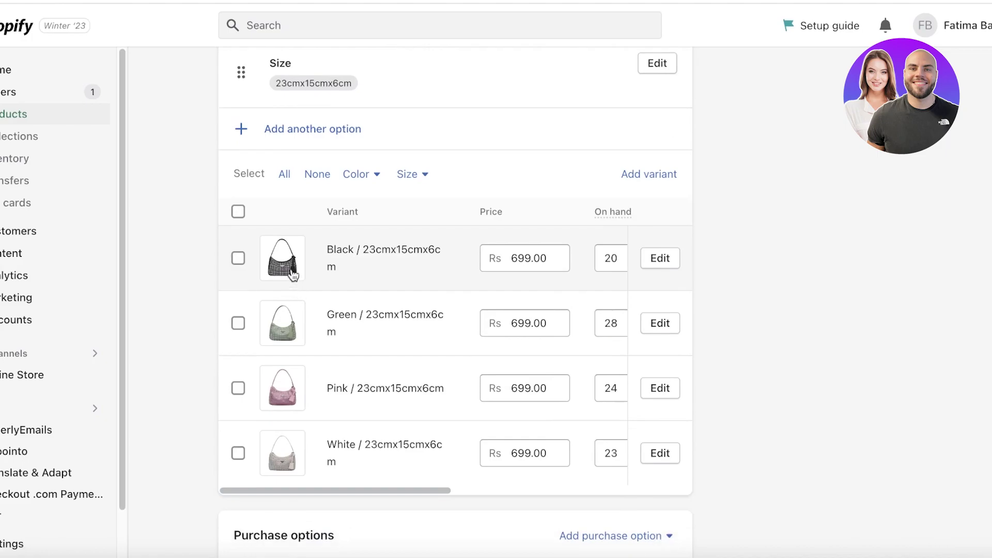
pyautogui.scroll(8, 339, 321)
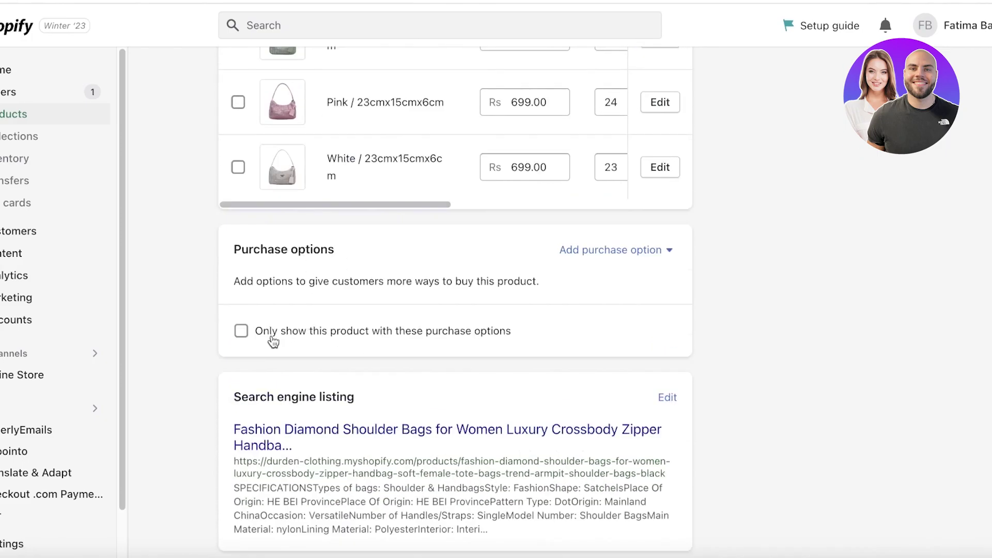
pyautogui.click(9, 92)
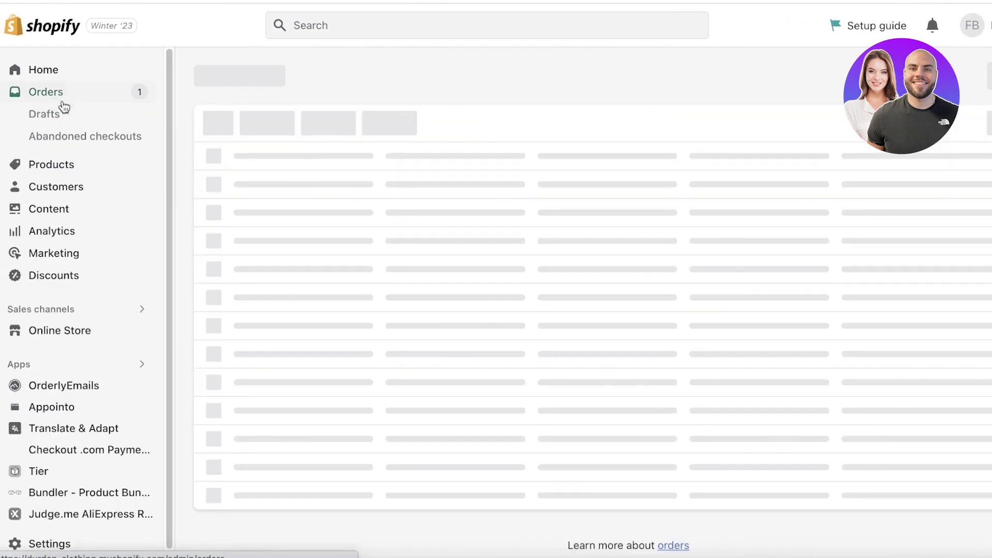
# Step: Review the Heart Crossbody Bag product page and its variants, then launch DSers
pyautogui.click(62, 112)
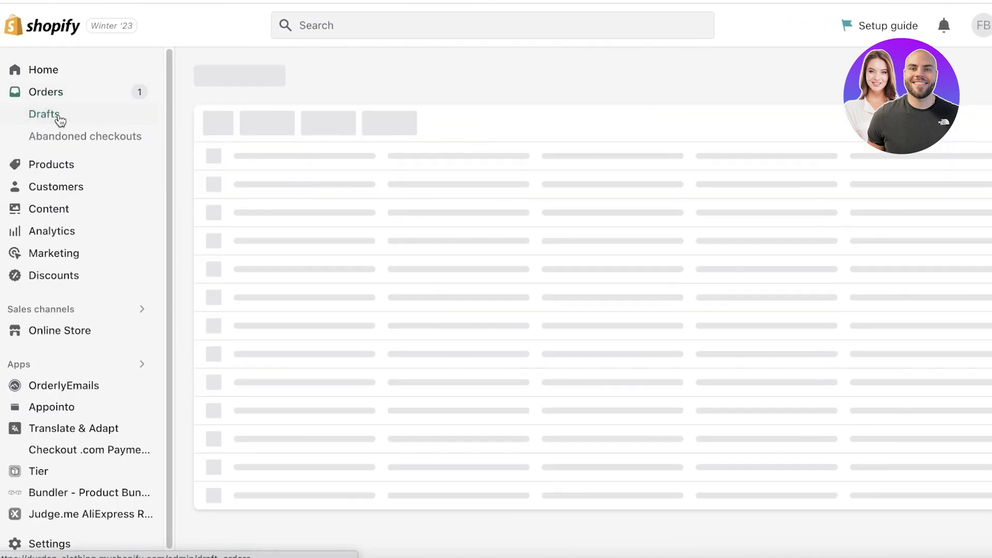
pyautogui.click(51, 165)
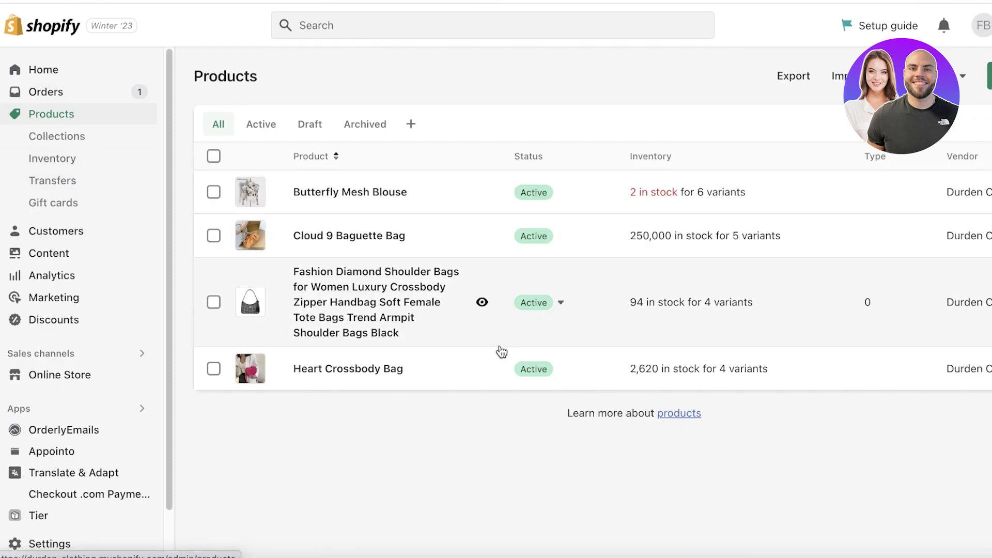
pyautogui.click(348, 370)
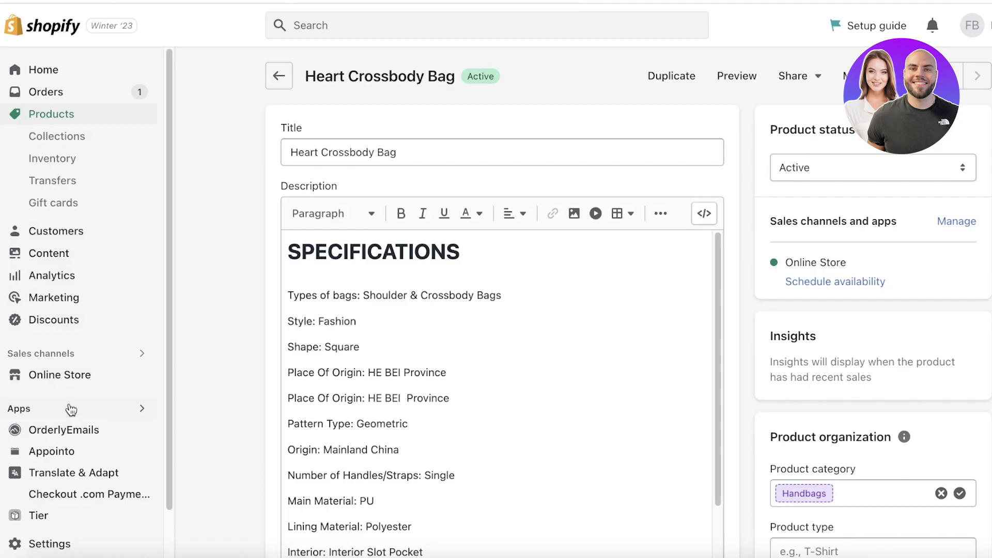
pyautogui.scroll(-2, 55, 429)
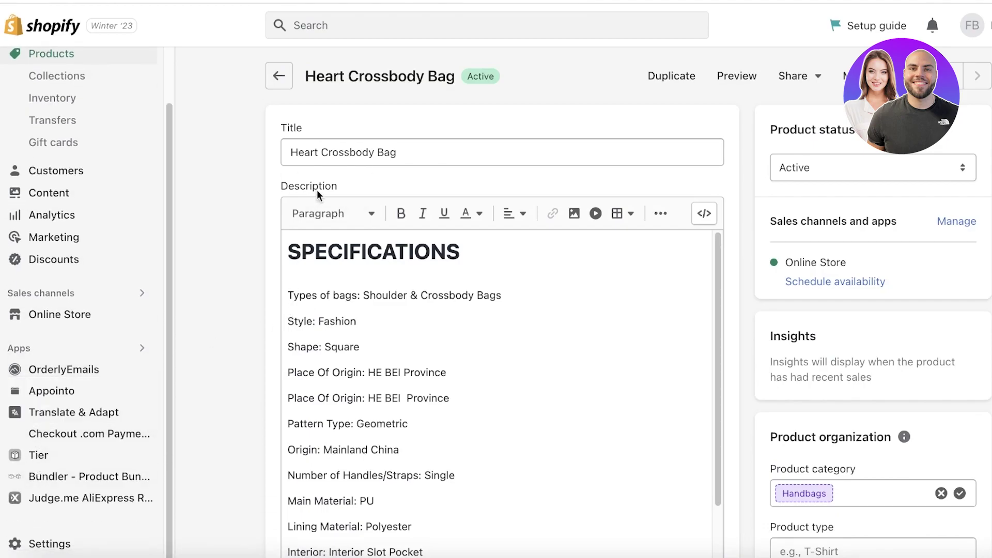
pyautogui.scroll(-12, 316, 194)
pyautogui.scroll(-10, 81, 390)
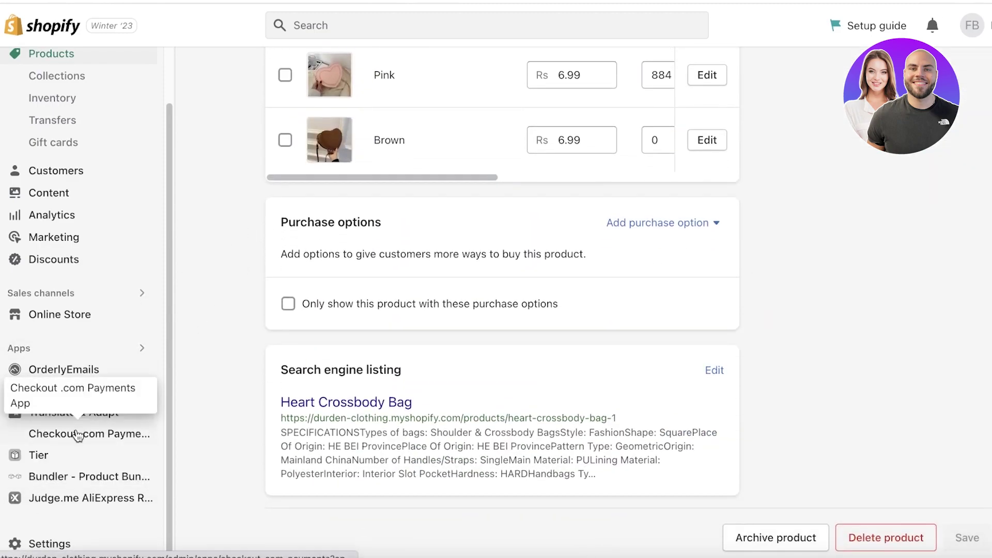
pyautogui.click(52, 391)
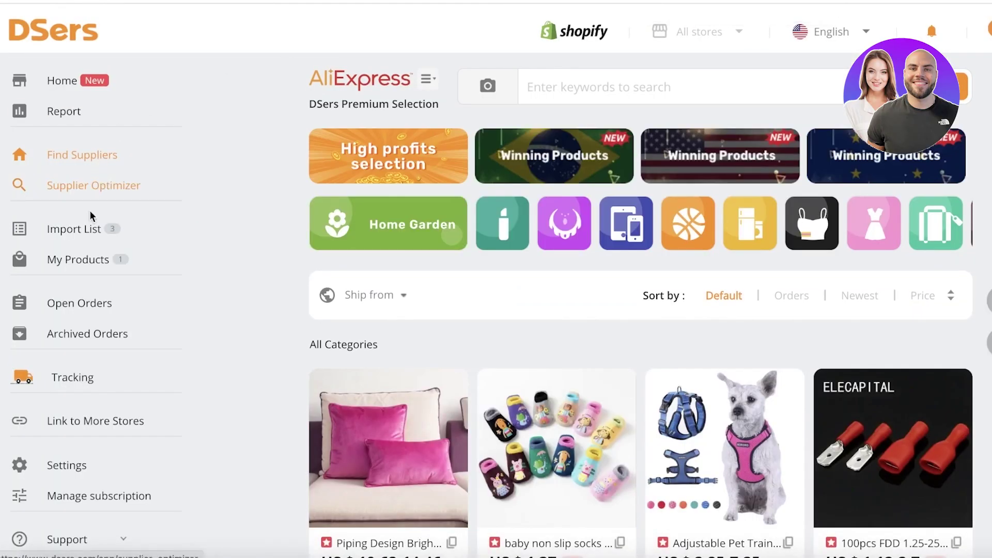
# Step: Open the Butterfly Mesh Blouse's AliExpress supplier page from DSers My Products
pyautogui.click(74, 233)
pyautogui.click(75, 264)
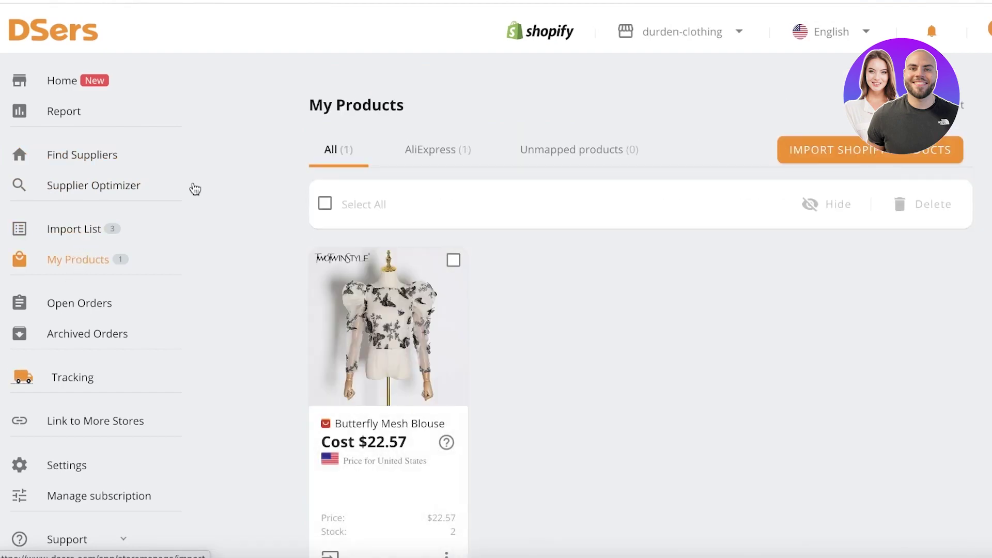
pyautogui.scroll(-4, 548, 324)
pyautogui.click(404, 248)
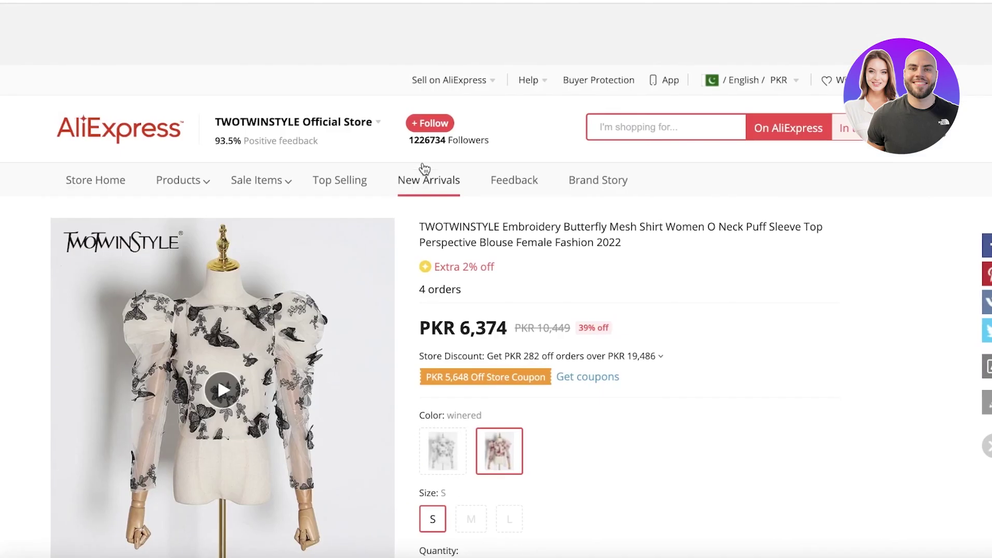
# Step: Scroll the blouse's AliExpress listing to check its feedback area, which has no reviews
pyautogui.scroll(-4, 475, 283)
pyautogui.scroll(-15, 365, 216)
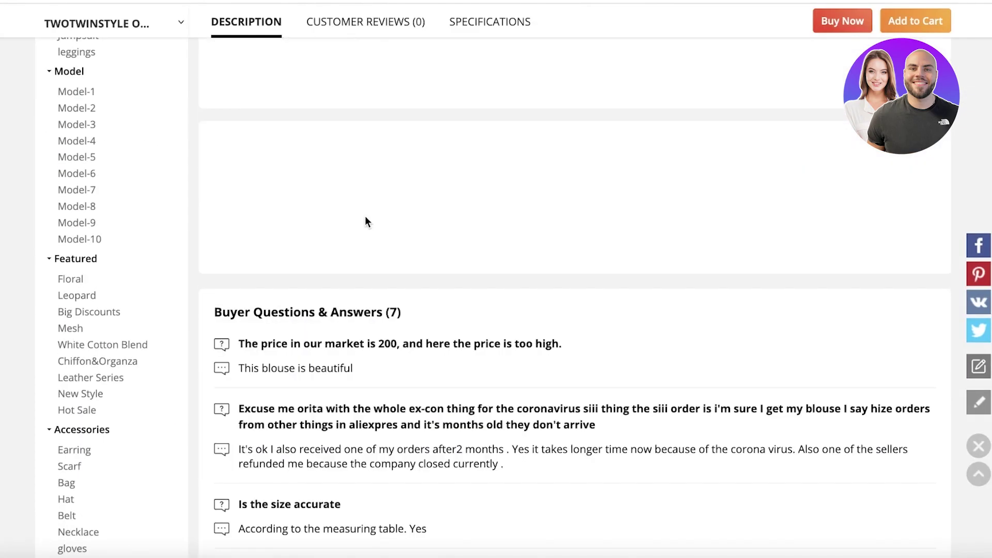
pyautogui.scroll(10, 367, 218)
pyautogui.scroll(10, 369, 225)
pyautogui.scroll(-15, 372, 170)
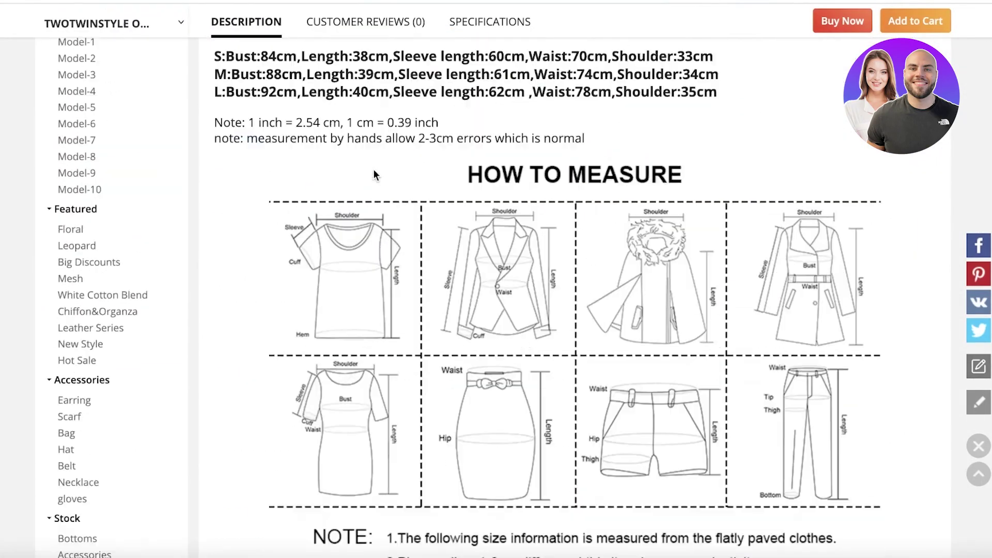
pyautogui.scroll(12, 374, 176)
pyautogui.scroll(-2, 548, 275)
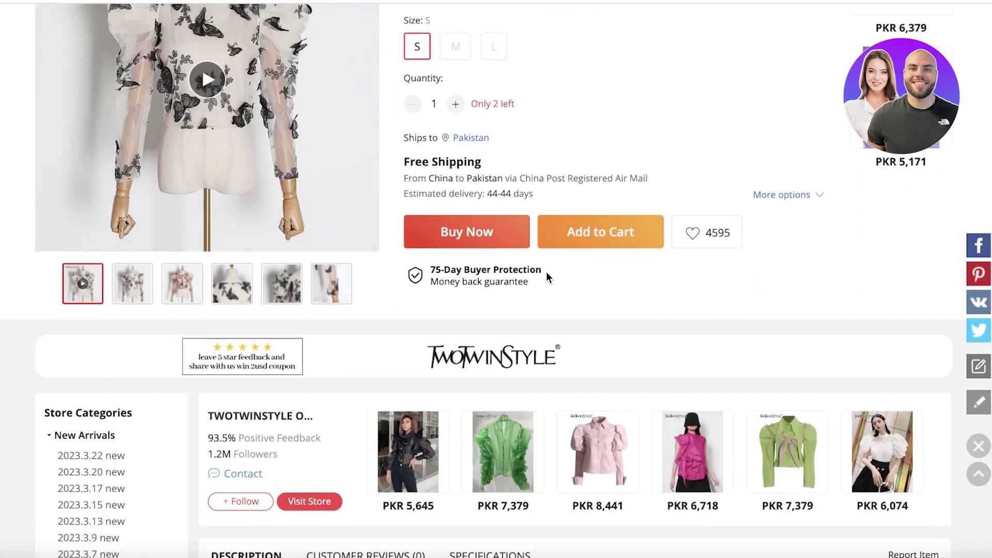
pyautogui.scroll(8, 546, 274)
pyautogui.scroll(-2, 483, 259)
pyautogui.scroll(2, 409, 132)
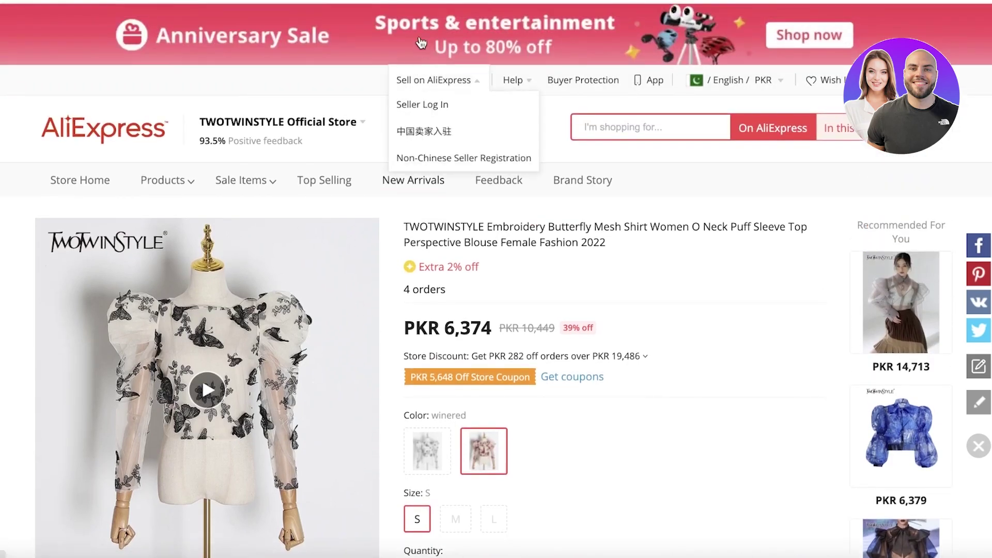
pyautogui.scroll(-20, 397, 217)
pyautogui.scroll(-20, 397, 217)
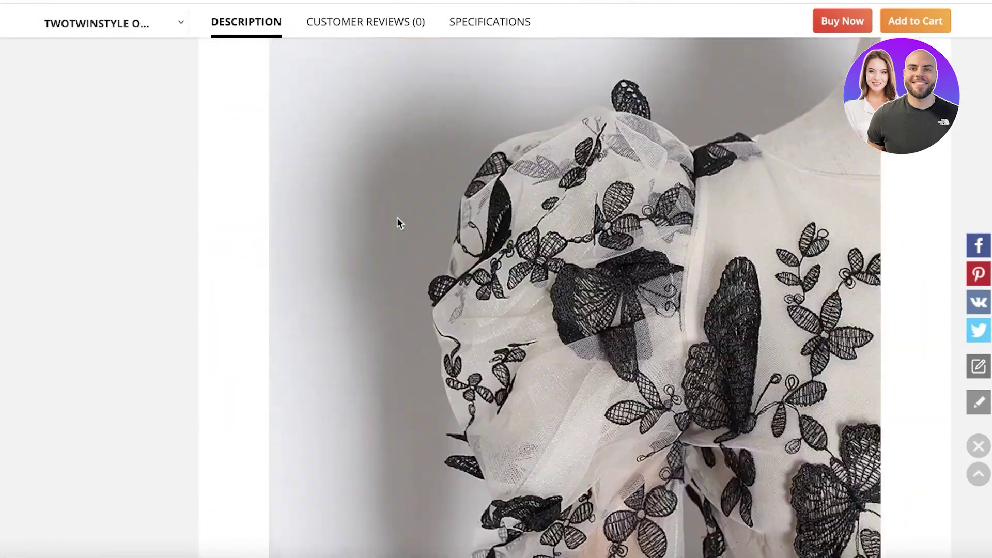
pyautogui.scroll(-3, 401, 226)
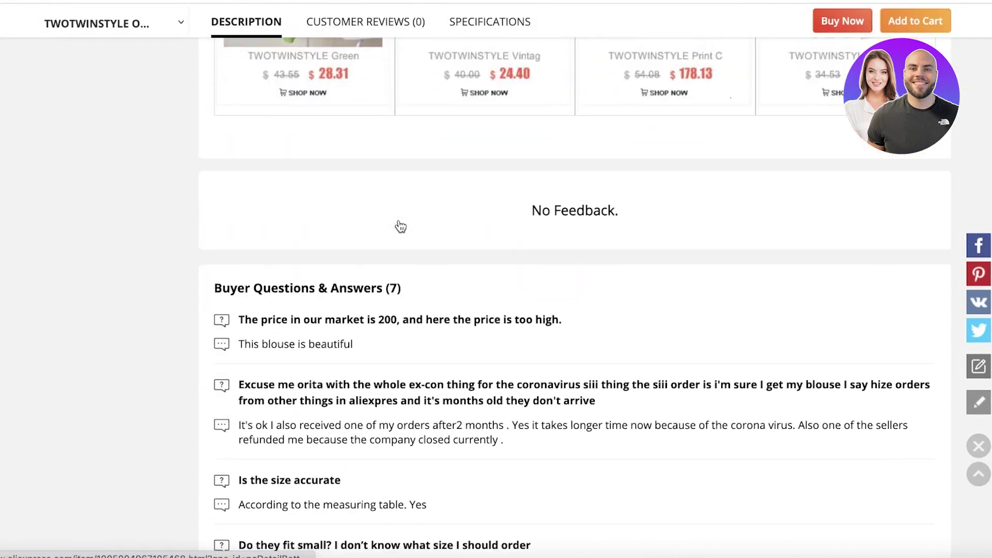
pyautogui.scroll(-15, 309, 241)
pyautogui.scroll(20, 520, 201)
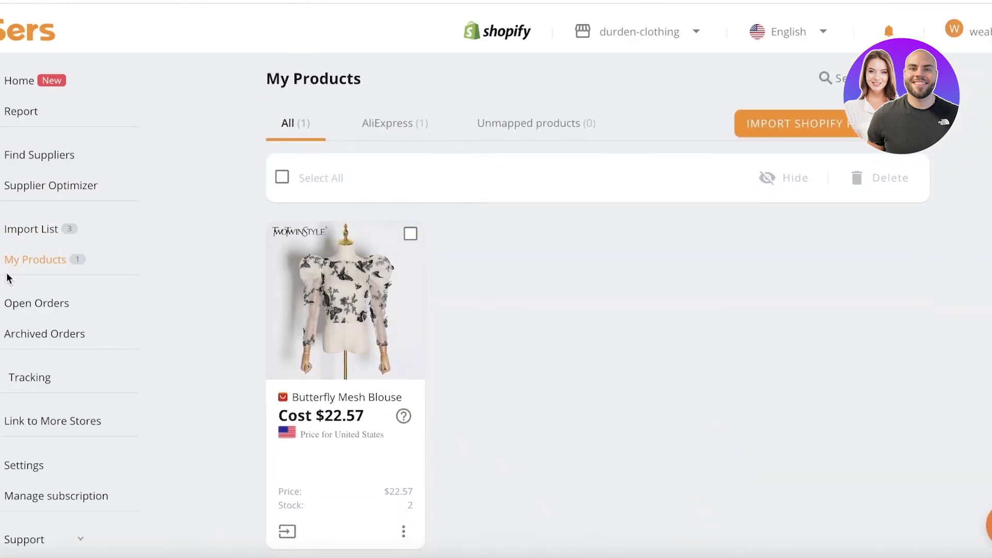
# Step: Open the heart crossbody bag's AliExpress listing (9 reviews) from Import List and copy its URL
pyautogui.click(23, 230)
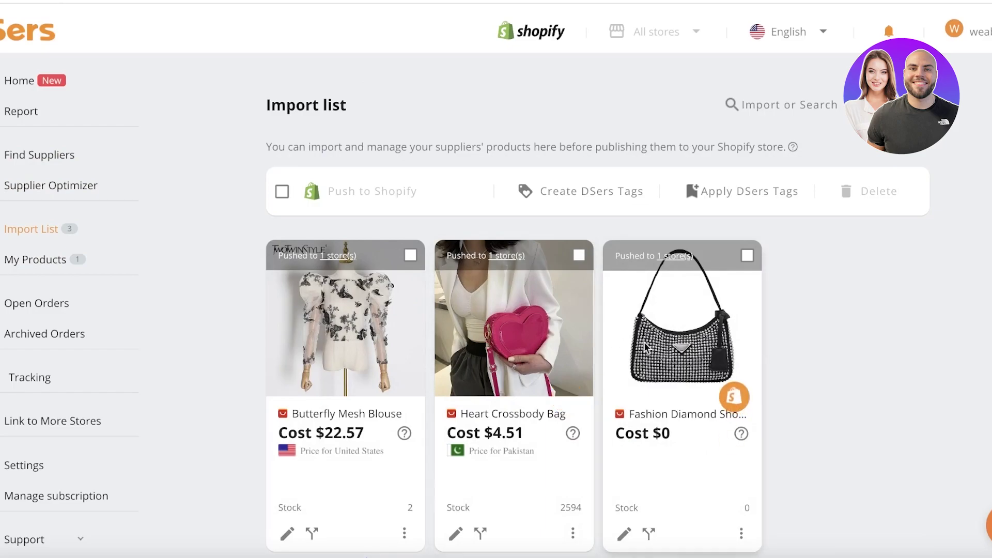
pyautogui.click(660, 414)
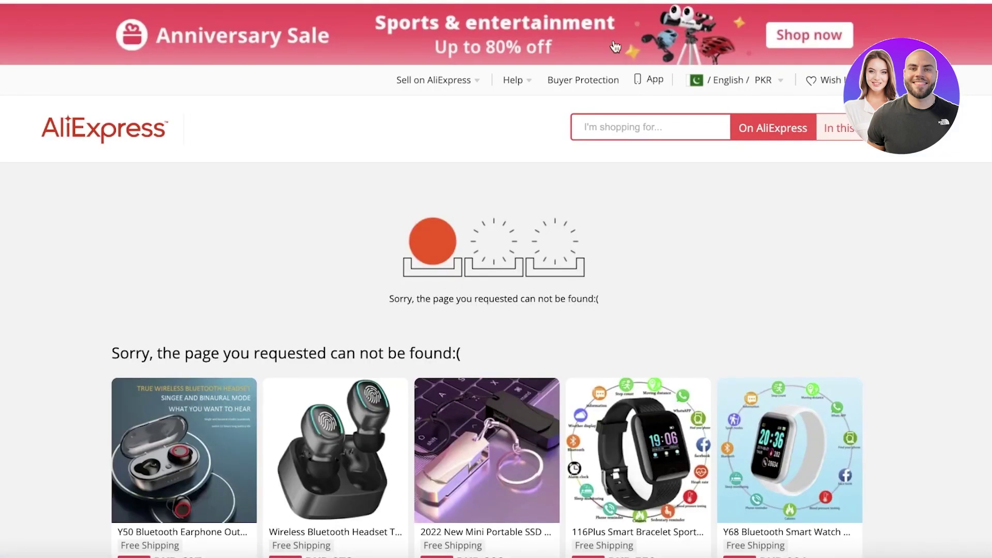
pyautogui.moveTo(505, 83)
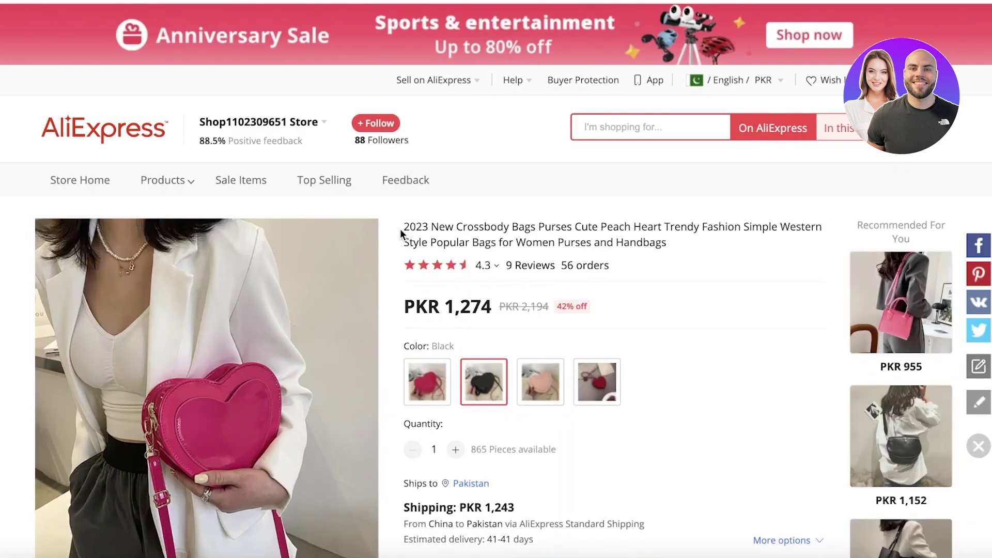
pyautogui.moveTo(404, 227); pyautogui.dragTo(690, 243)
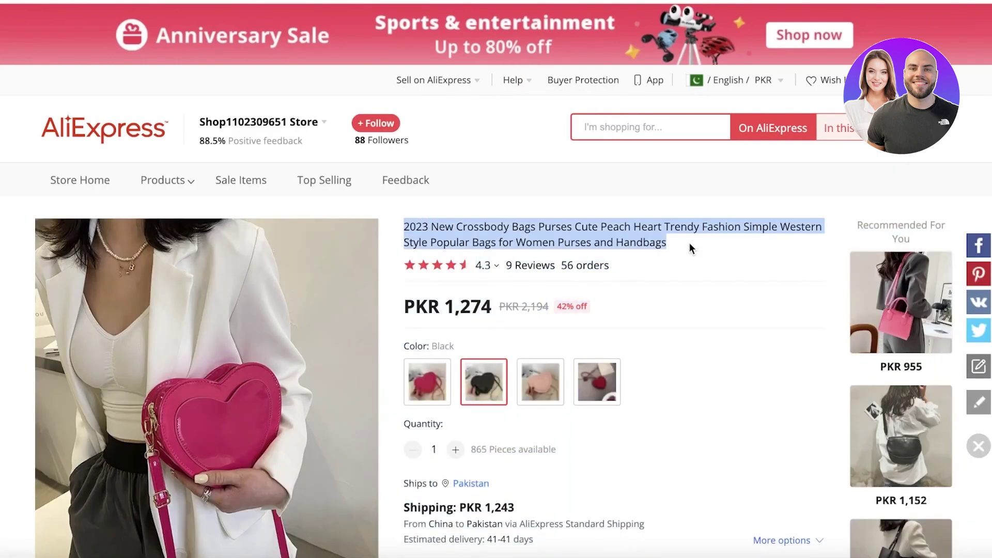
pyautogui.rightClick(591, 241)
pyautogui.click(507, 1)
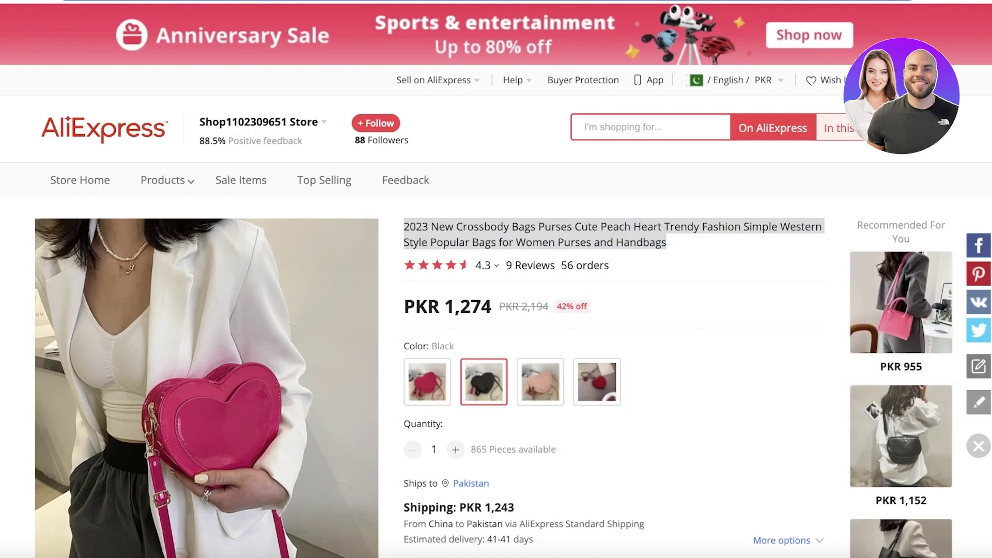
pyautogui.rightClick(507, 1)
pyautogui.click(550, 85)
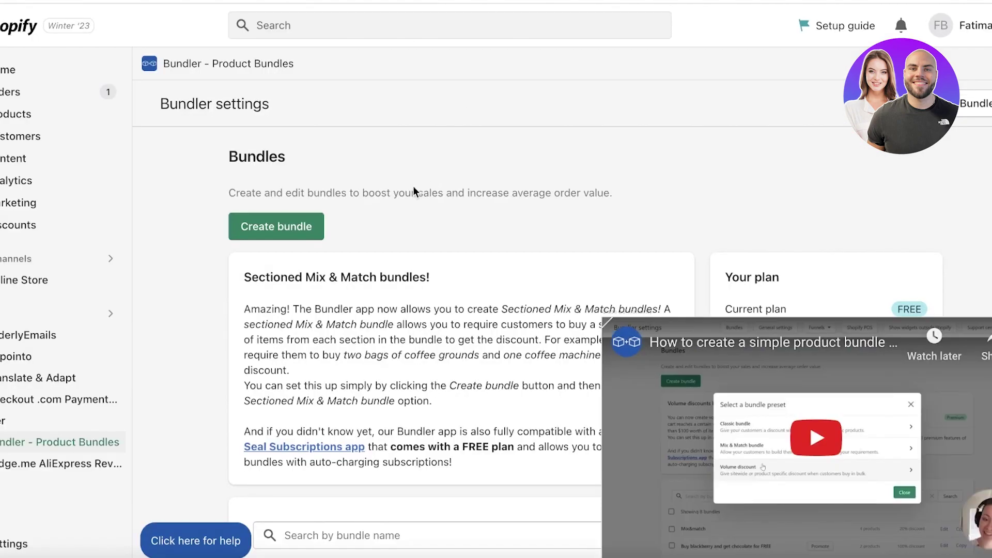
# Step: Start a new import in Judge.me AliExpress Reviews and paste the AliExpress product URL
pyautogui.click(86, 463)
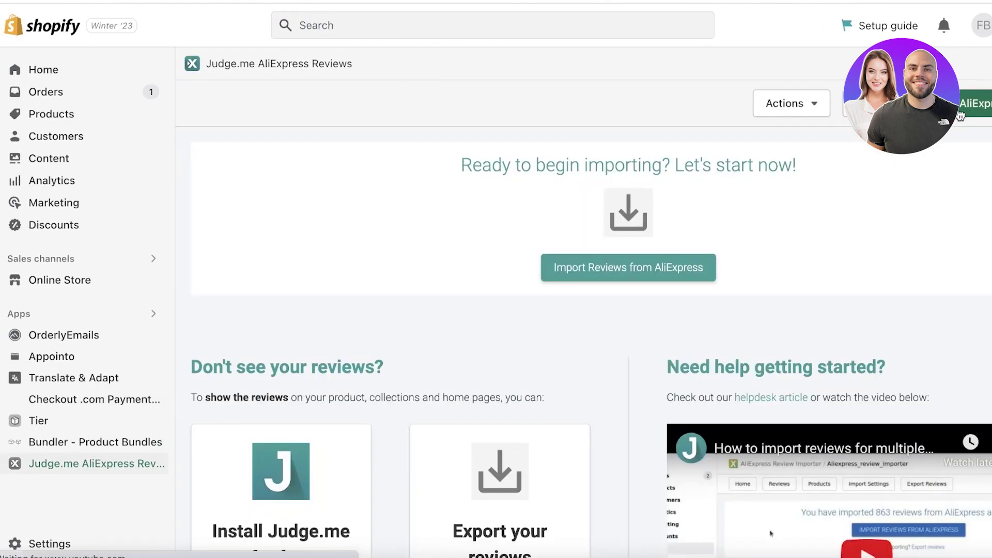
pyautogui.click(629, 266)
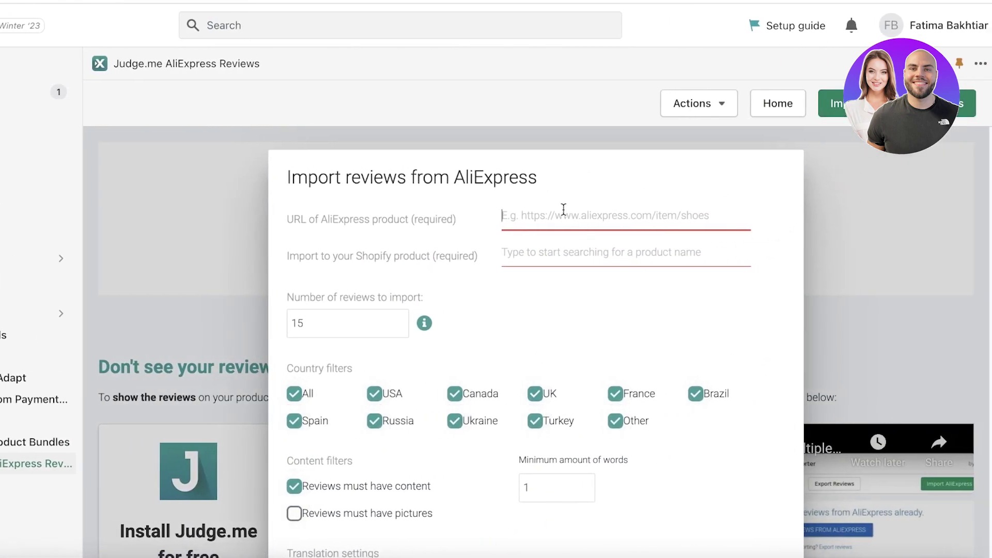
pyautogui.rightClick(563, 209)
pyautogui.click(582, 321)
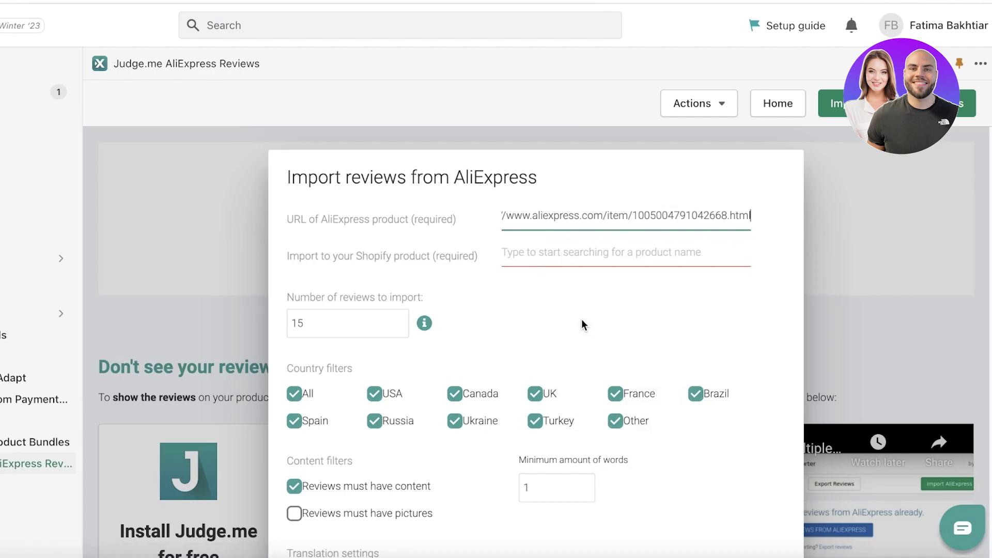
# Step: Target the Heart Crossbody Bag product and lower the number of reviews to 4
pyautogui.click(580, 252)
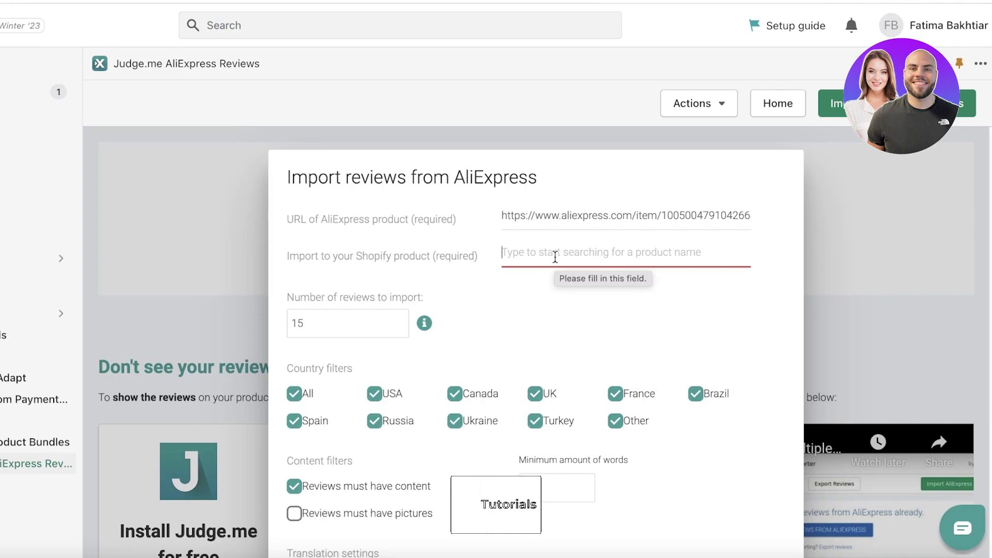
pyautogui.click(549, 313)
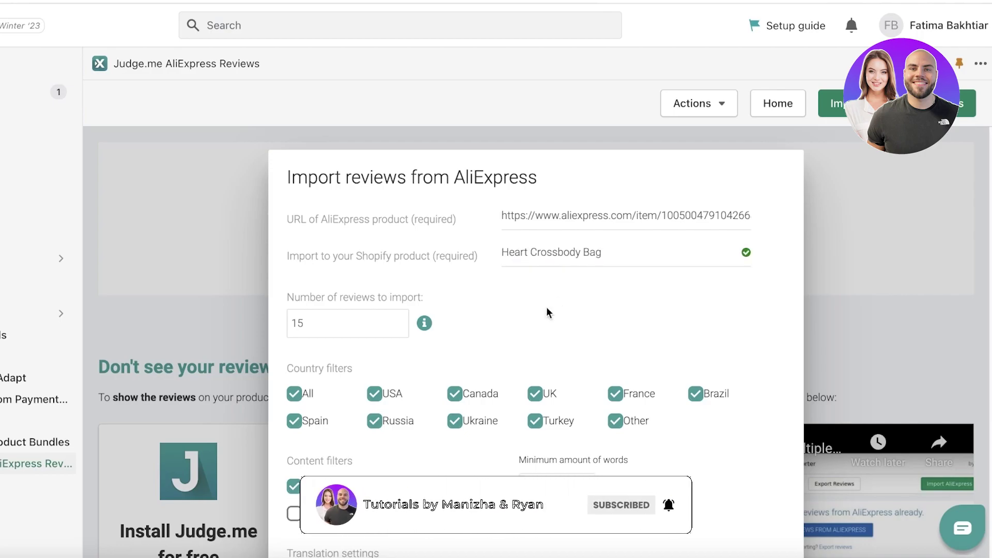
pyautogui.click(400, 327)
pyautogui.click(399, 328)
pyautogui.click(399, 327)
pyautogui.click(399, 327)
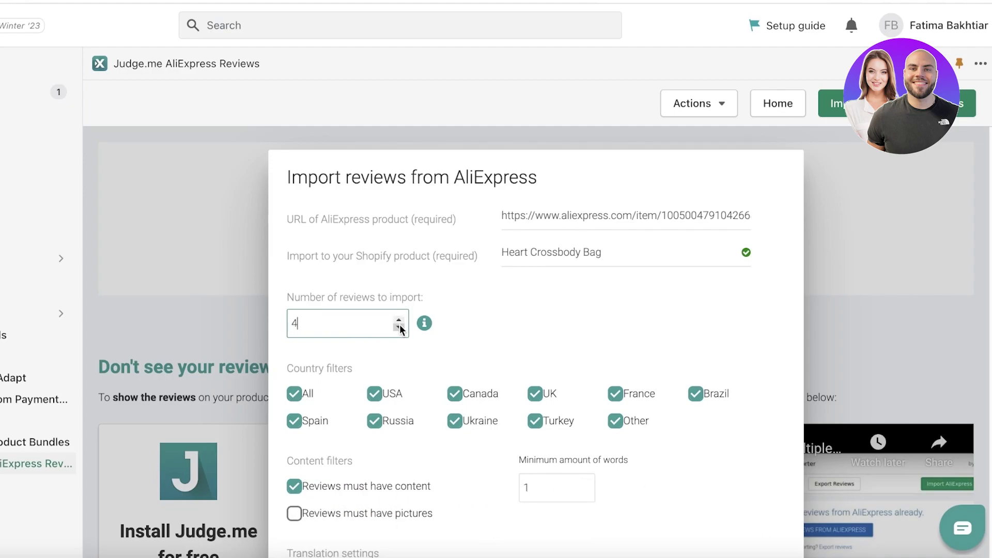
pyautogui.scroll(-4, 756, 287)
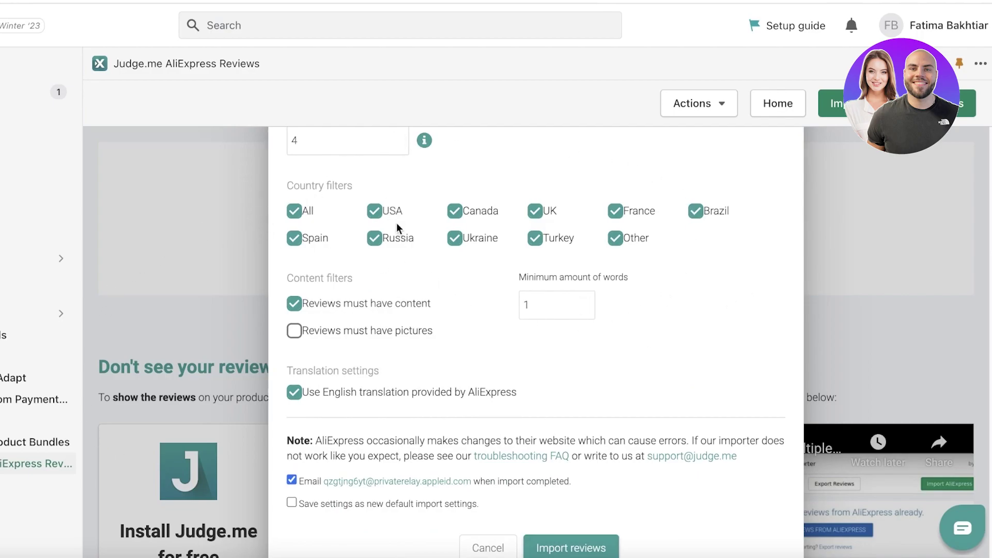
# Step: Toggle off USA and Canada, then re-include reviews from all countries
pyautogui.scroll(3, 398, 228)
pyautogui.scroll(-1, 378, 324)
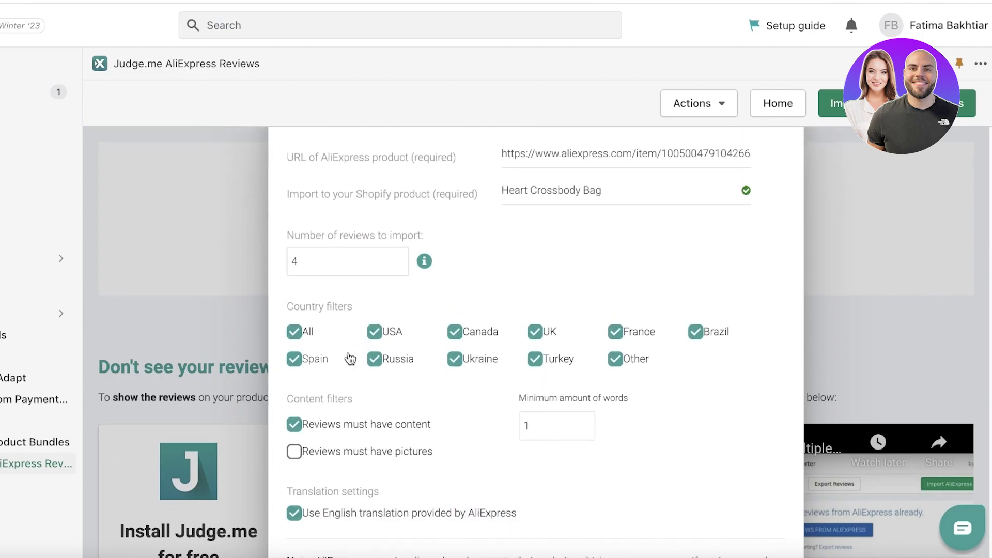
pyautogui.click(381, 335)
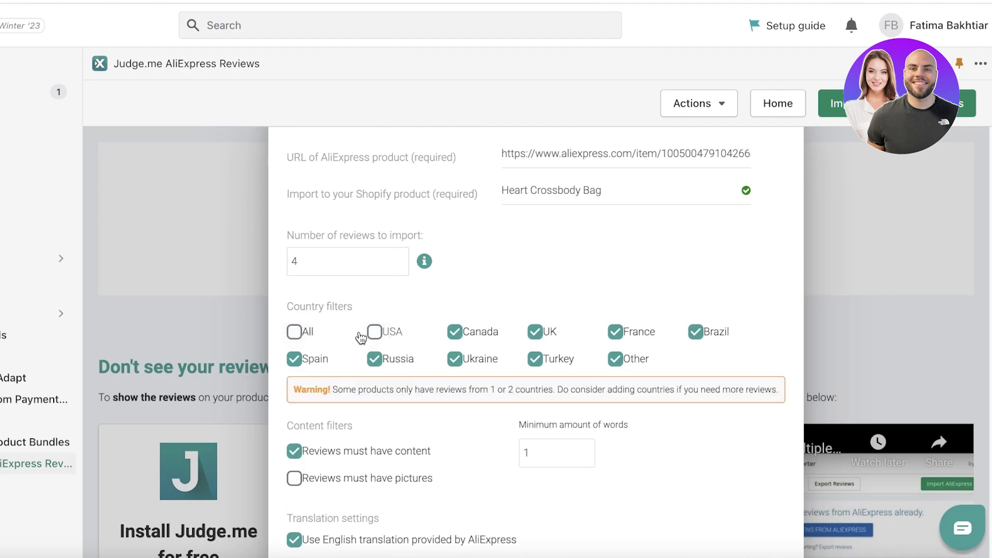
pyautogui.click(455, 337)
pyautogui.click(293, 335)
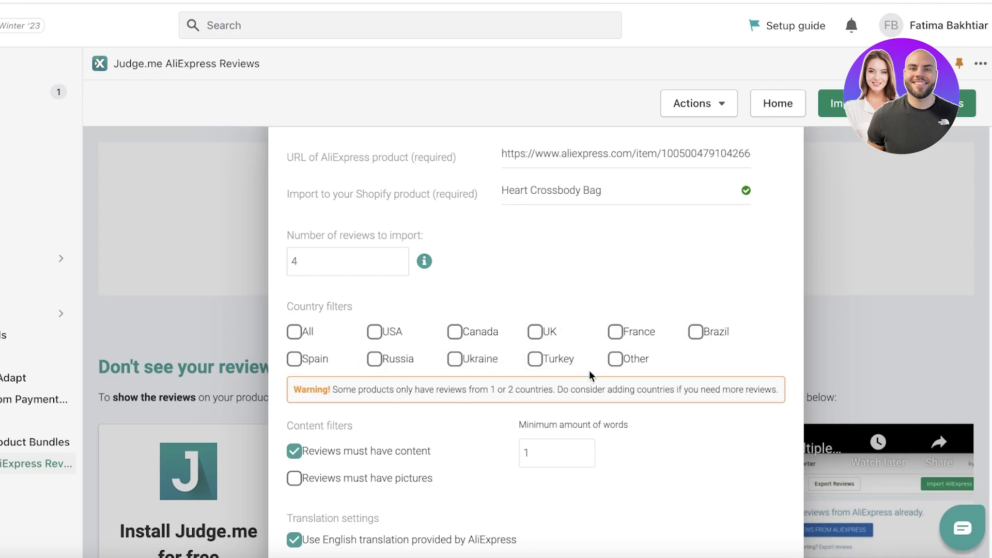
pyautogui.click(295, 329)
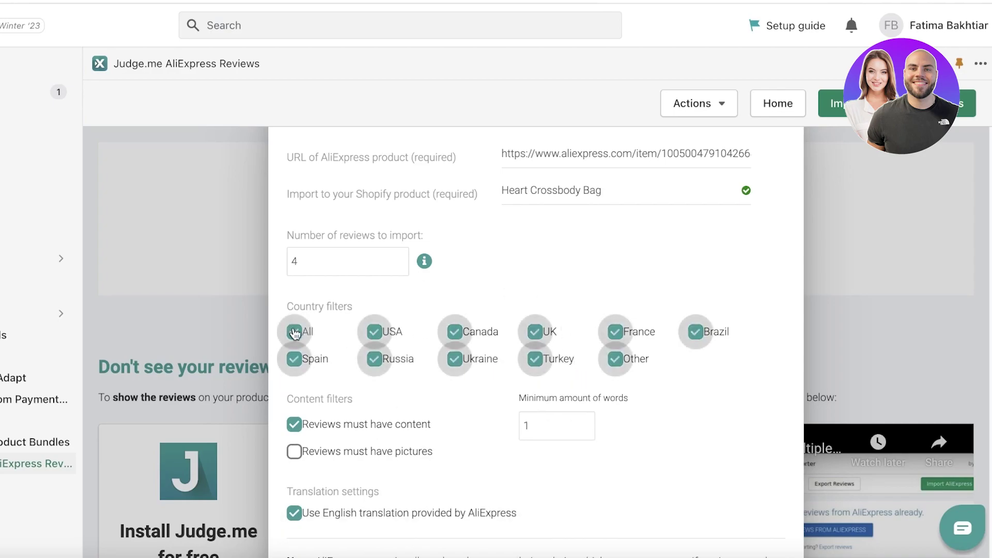
# Step: Keep the minimum word count at 1 and start importing the filtered reviews
pyautogui.scroll(-3, 562, 322)
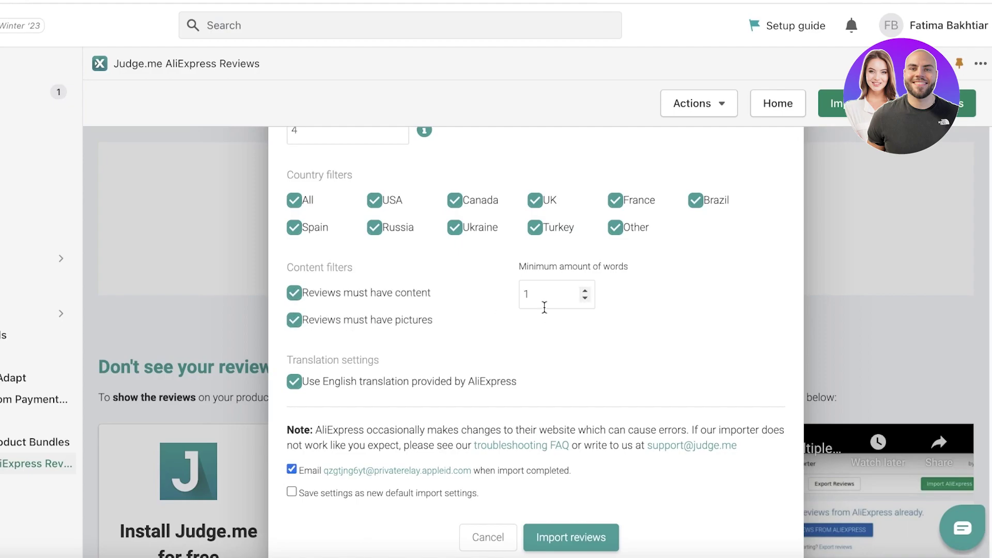
pyautogui.click(695, 320)
pyautogui.scroll(-1, 690, 325)
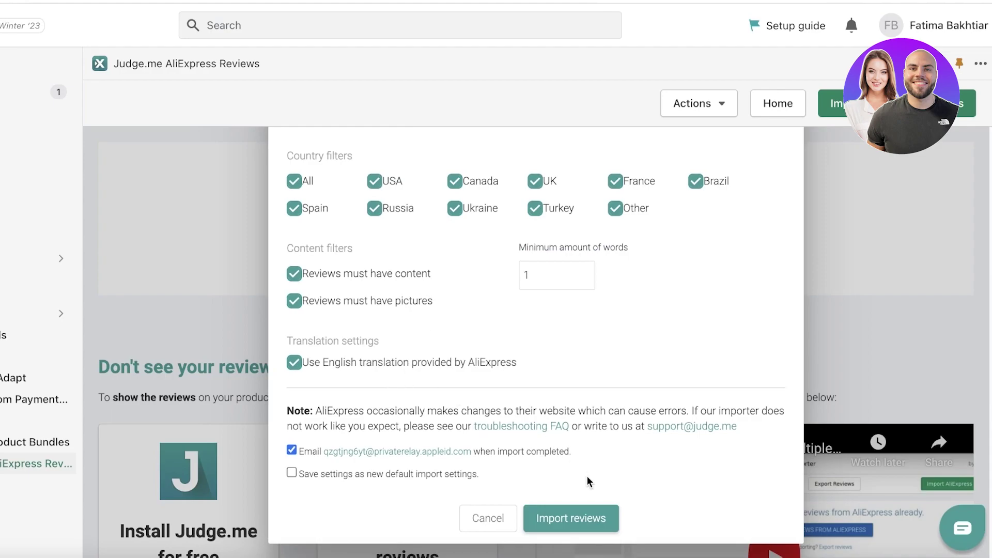
pyautogui.click(571, 518)
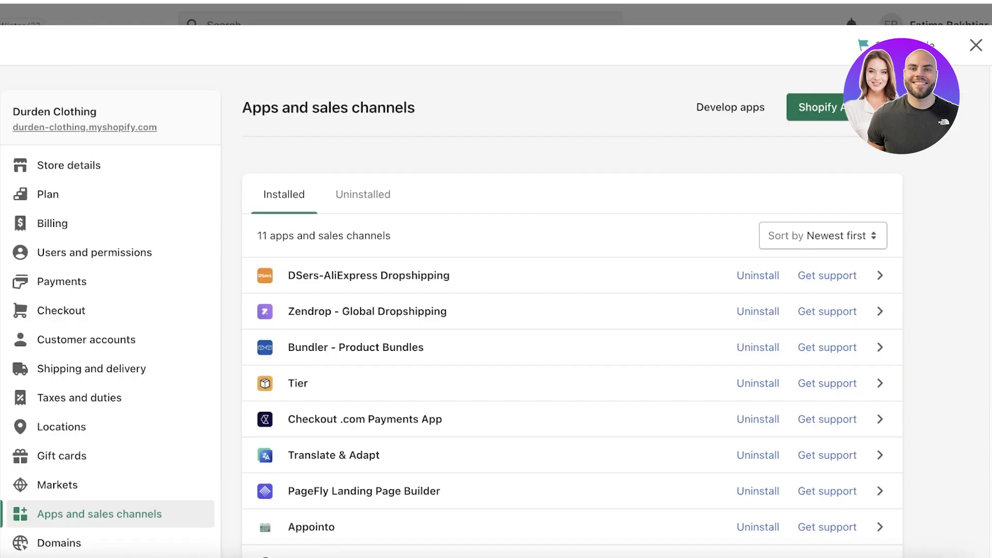
# Step: Close store settings and open the storefront's Collection listing
pyautogui.click(976, 45)
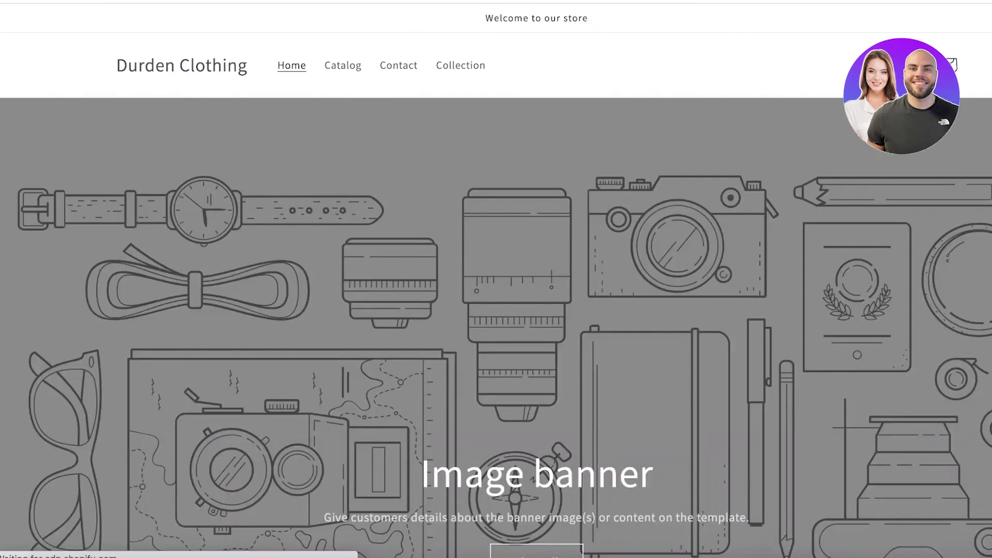
pyautogui.click(405, 68)
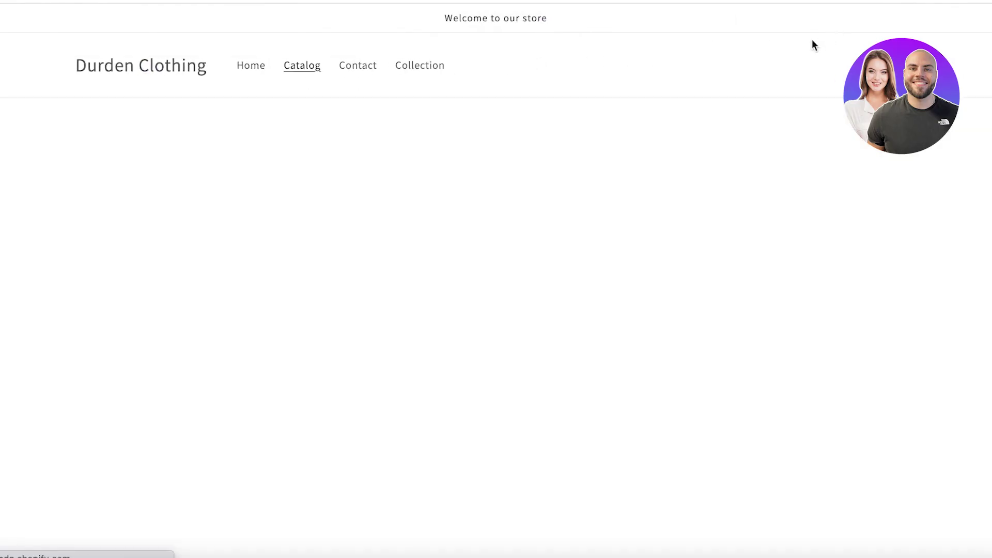
pyautogui.scroll(-5, 471, 200)
# Step: Open the Heart Crossbody Bag product page and scroll through it
pyautogui.click(548, 158)
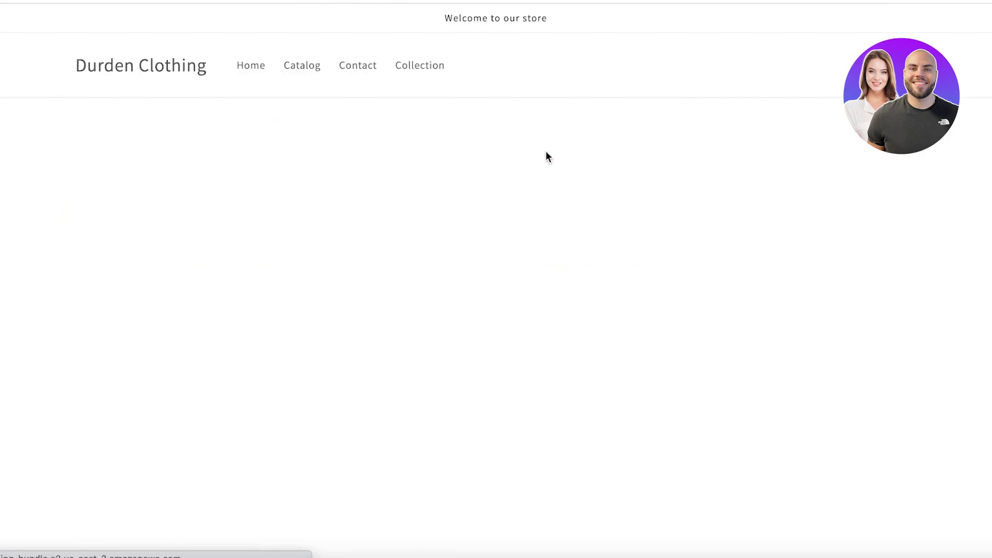
pyautogui.scroll(-15, 548, 160)
pyautogui.scroll(-5, 551, 170)
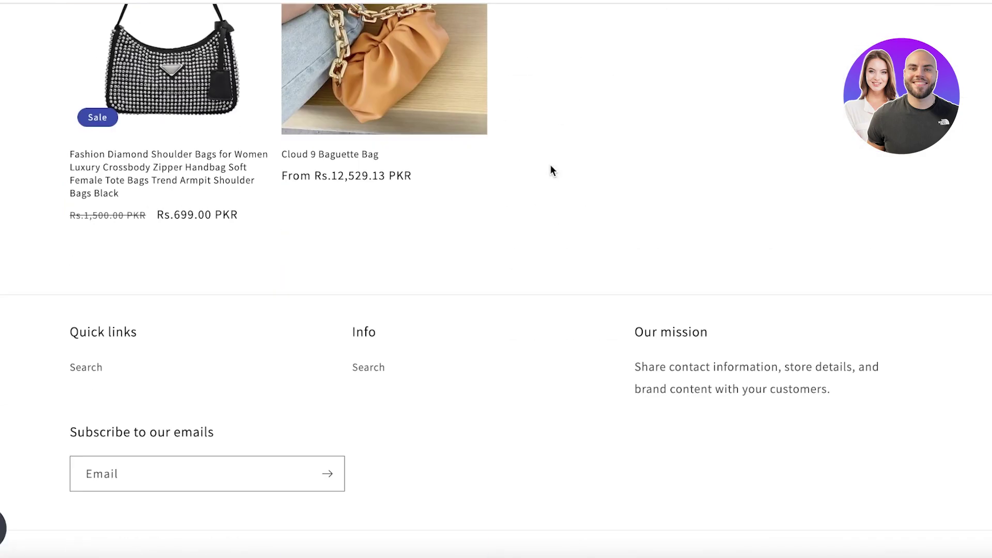
pyautogui.scroll(20, 551, 171)
pyautogui.scroll(3, 640, 290)
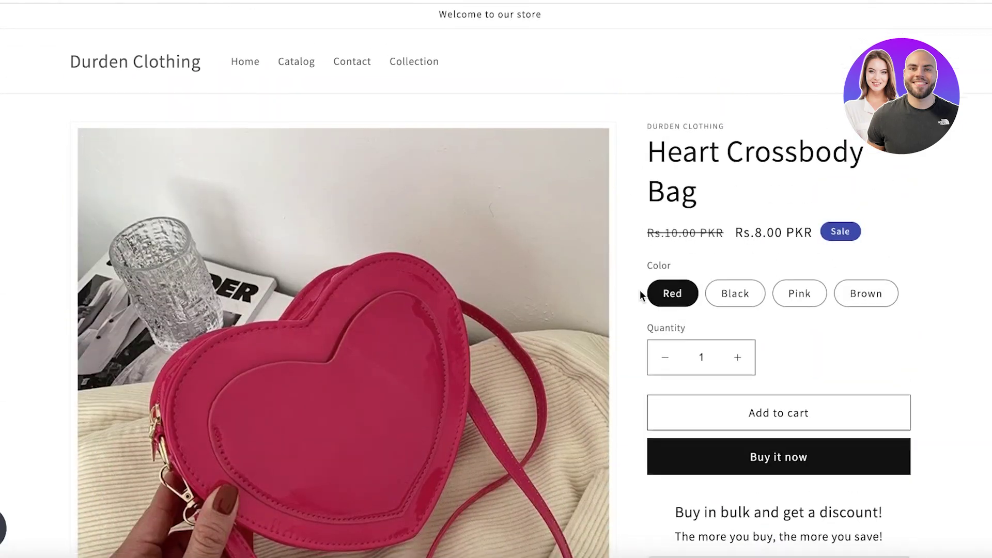
pyautogui.scroll(-15, 640, 290)
pyautogui.scroll(18, 640, 290)
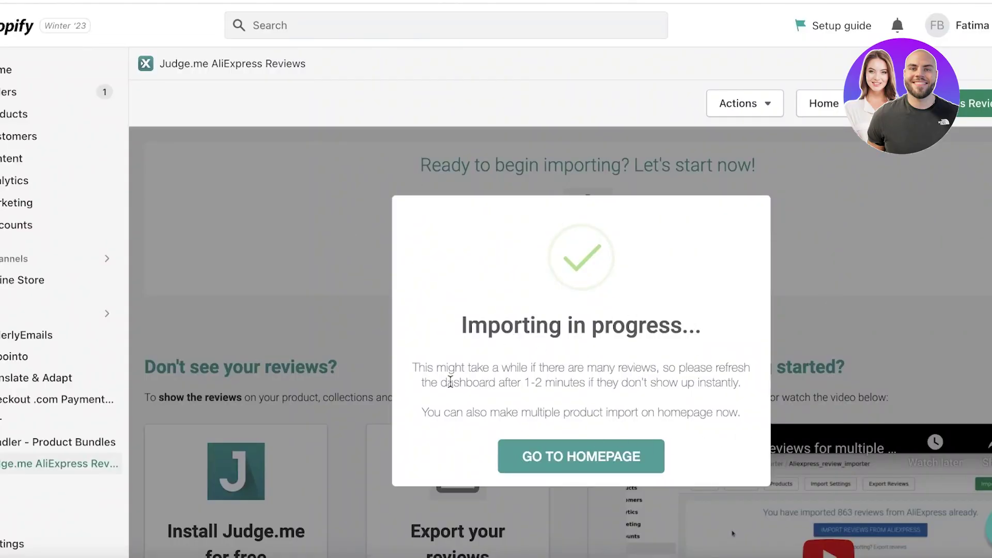
# Step: Dismiss the Importing in progress notice and reload the Judge.me AliExpress Reviews homepage
pyautogui.moveTo(467, 383); pyautogui.dragTo(662, 398)
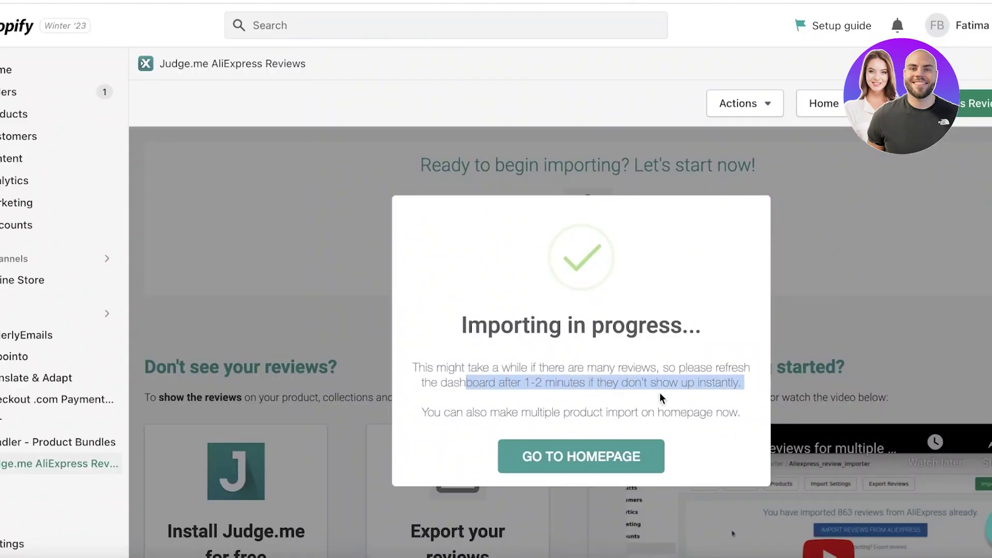
pyautogui.click(820, 342)
pyautogui.click(636, 456)
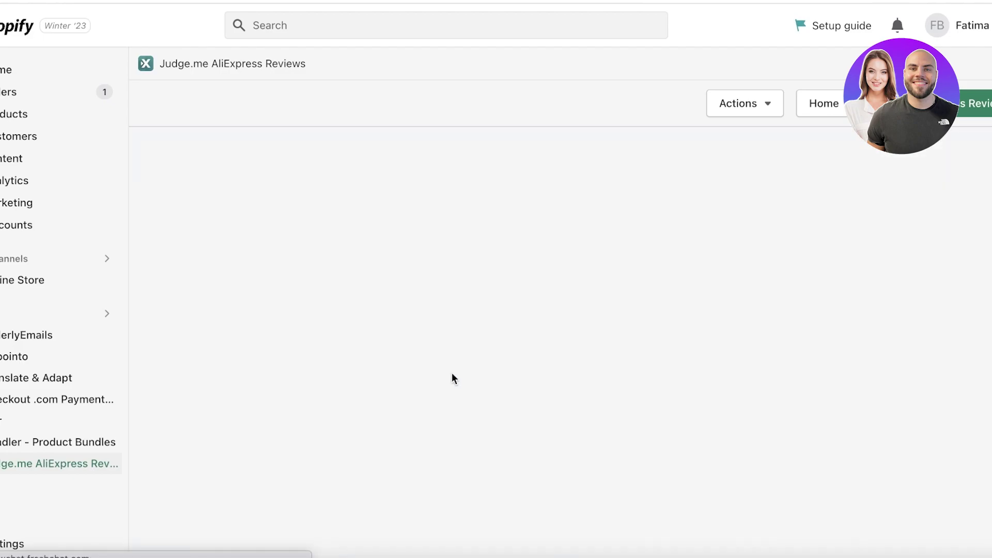
pyautogui.click(40, 475)
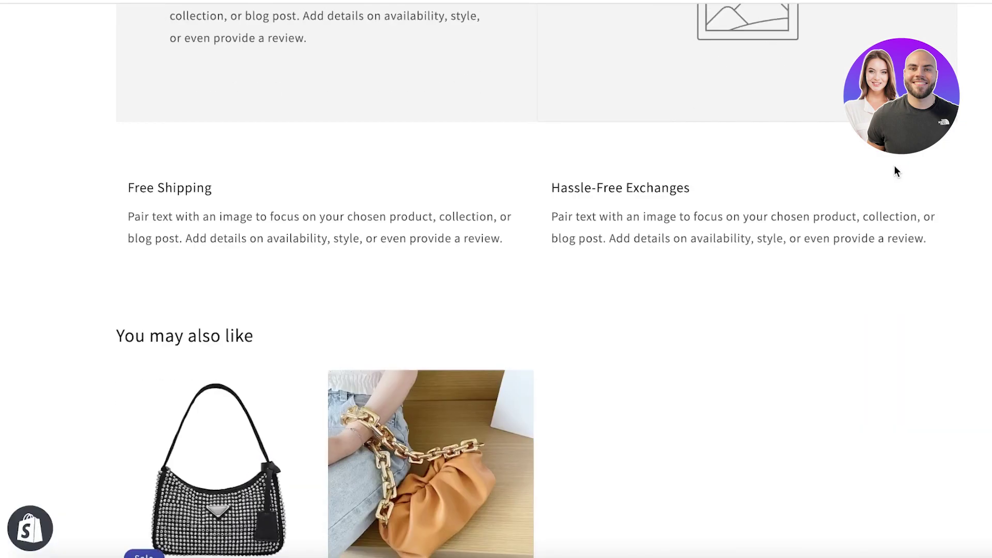
pyautogui.scroll(-10, 895, 165)
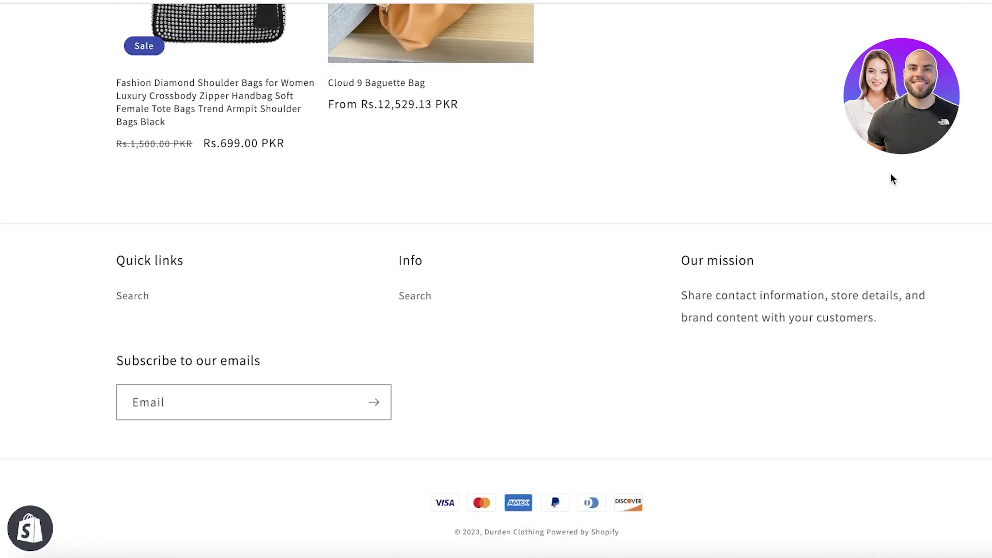
pyautogui.scroll(20, 891, 173)
pyautogui.scroll(-12, 891, 173)
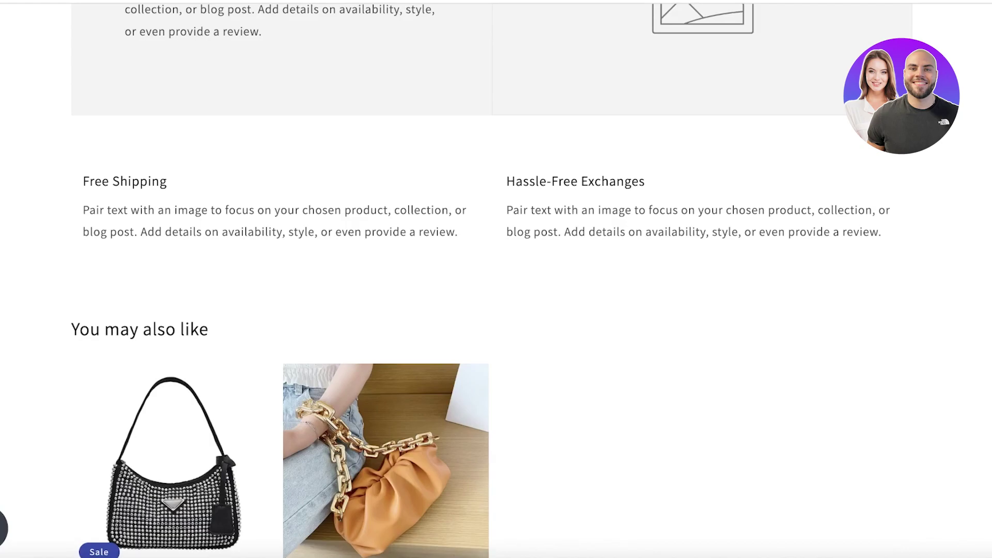
pyautogui.scroll(15, 492, 313)
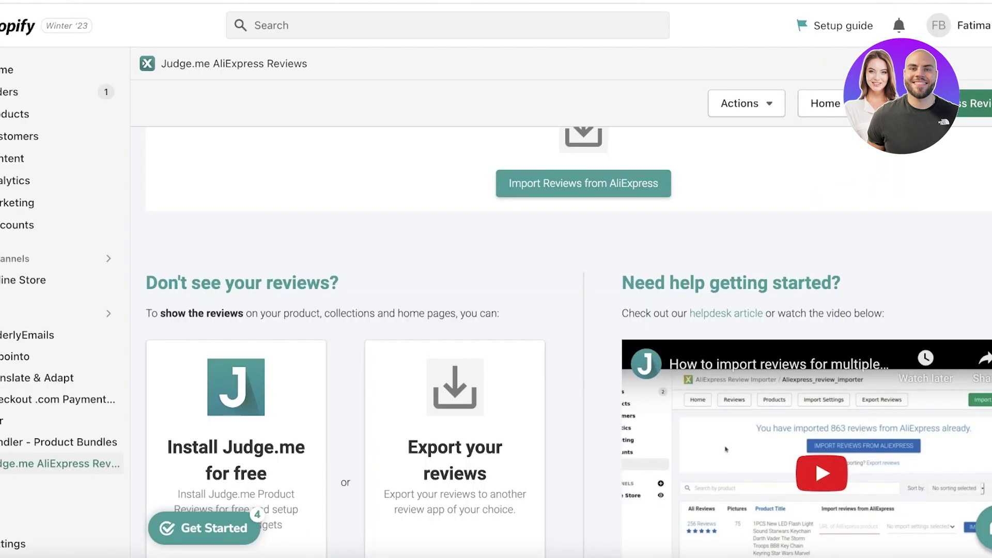
pyautogui.scroll(-8, 713, 296)
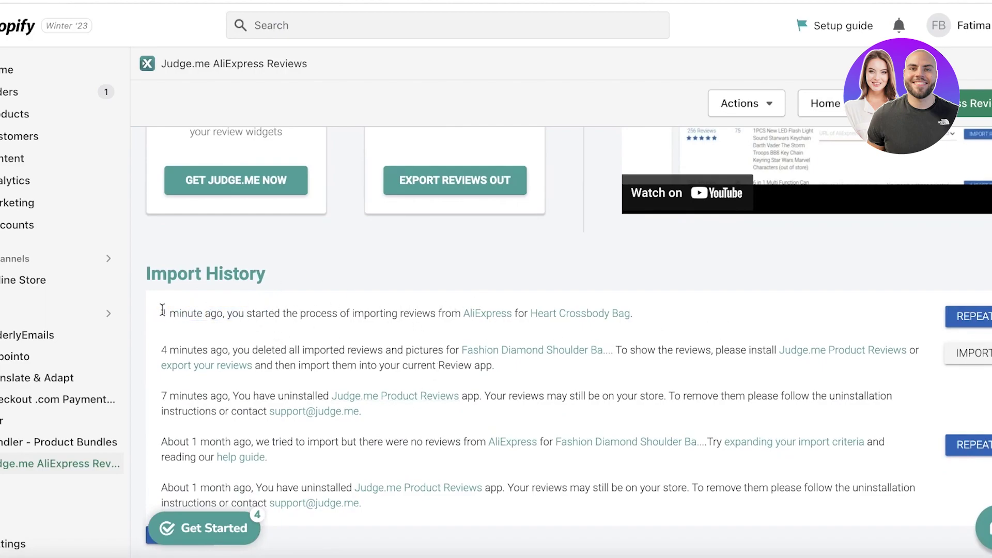
# Step: Rerun the Heart Crossbody Bag review import from its Import History entry
pyautogui.moveTo(162, 314); pyautogui.dragTo(638, 315)
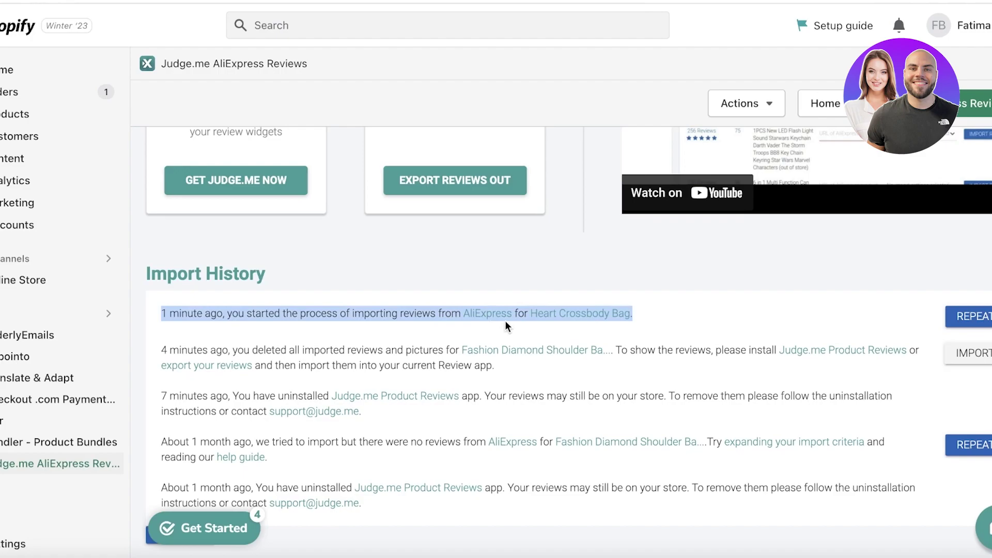
pyautogui.click(700, 312)
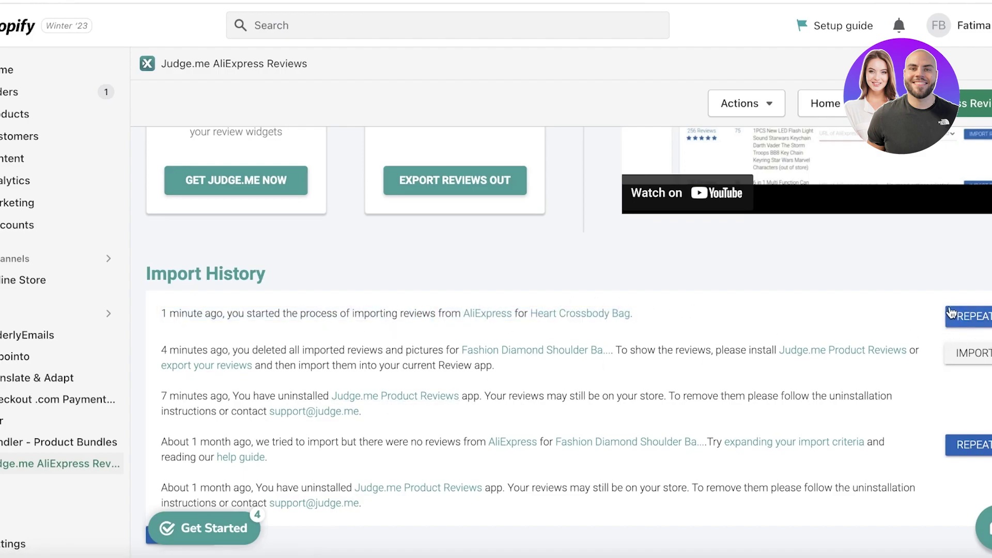
pyautogui.click(976, 353)
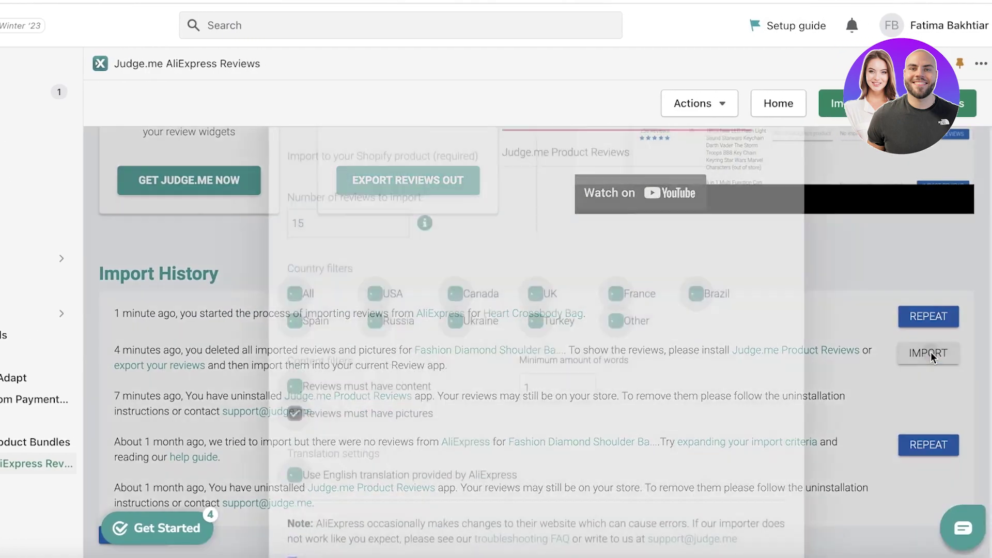
pyautogui.click(934, 292)
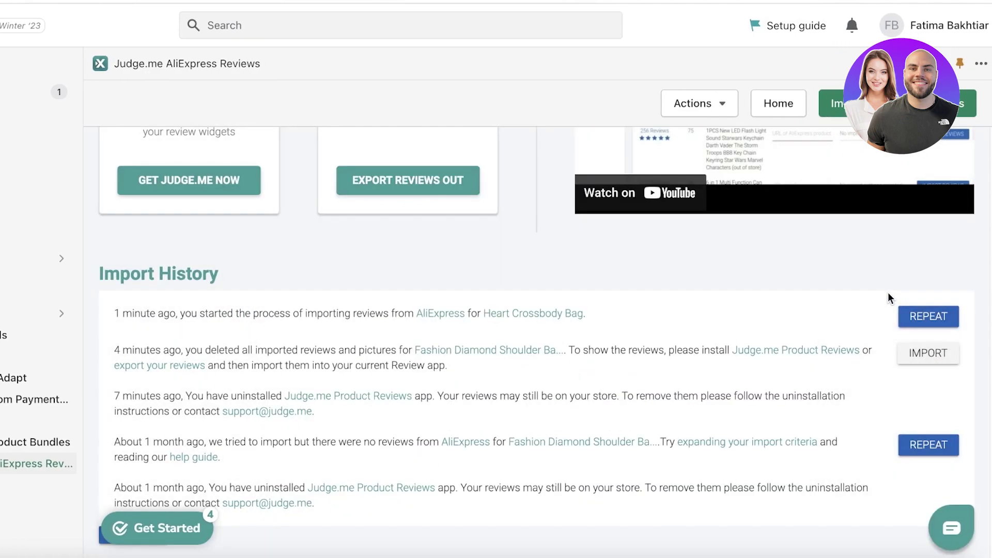
pyautogui.scroll(-3, 439, 240)
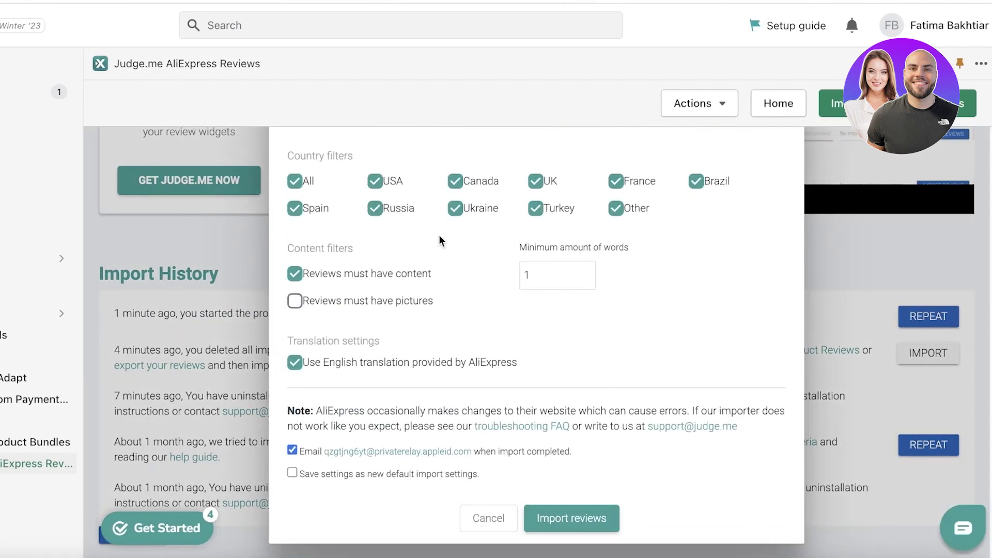
pyautogui.scroll(5, 426, 394)
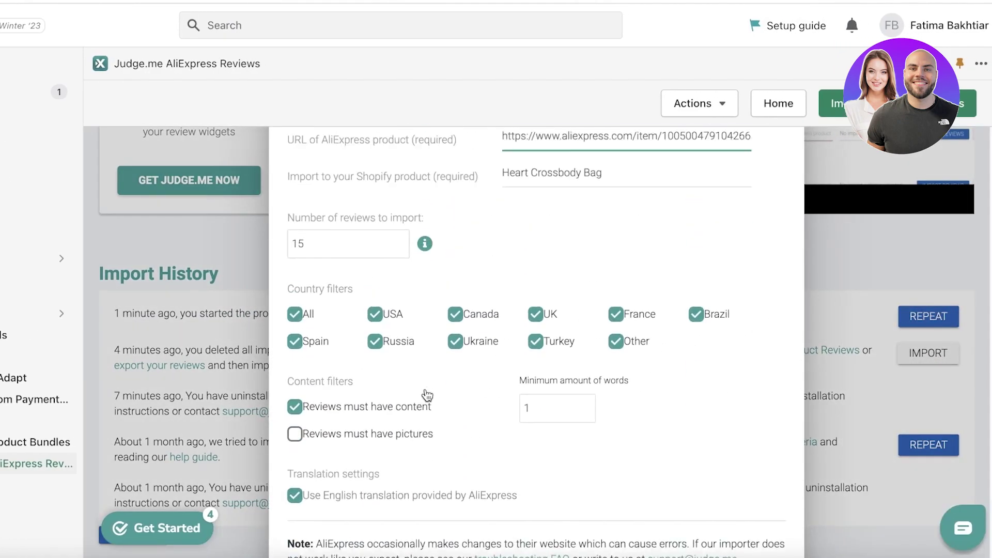
pyautogui.click(398, 301)
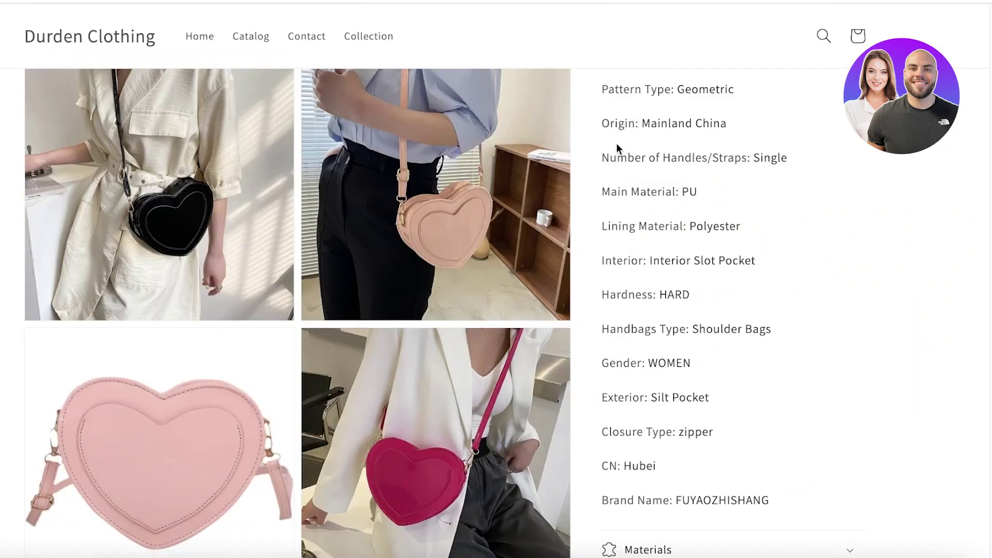
pyautogui.scroll(10, 129, 21)
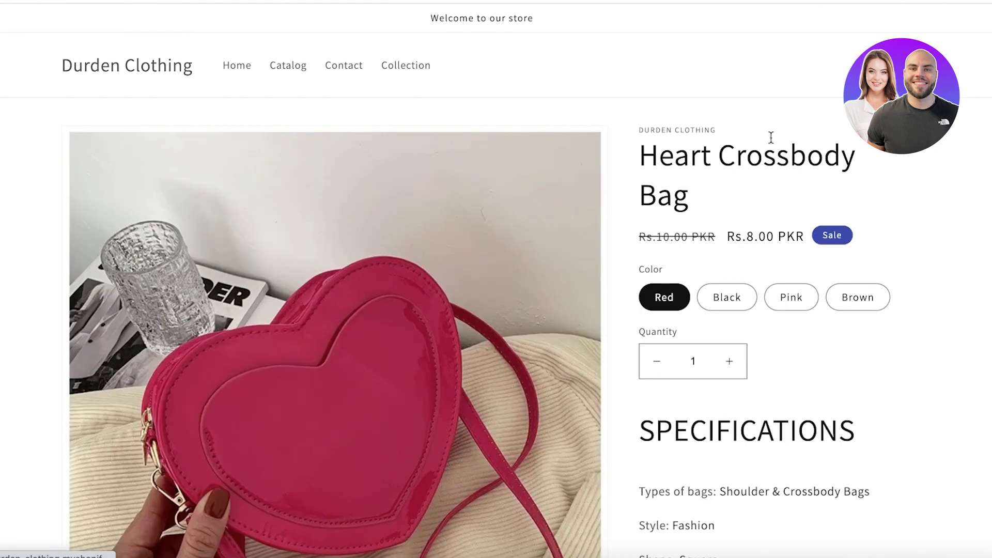
pyautogui.scroll(-1, 768, 139)
pyautogui.scroll(-20, 767, 146)
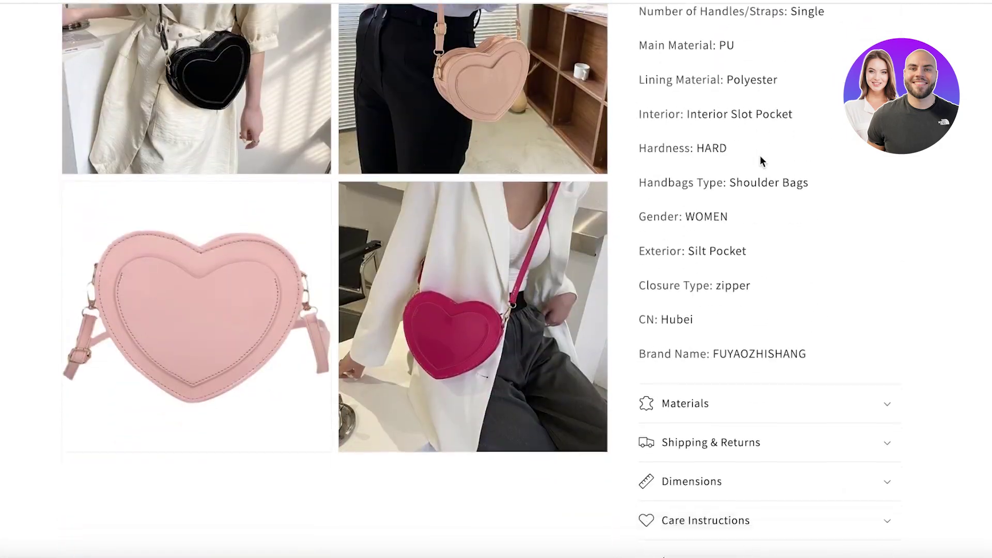
pyautogui.scroll(-13, 760, 161)
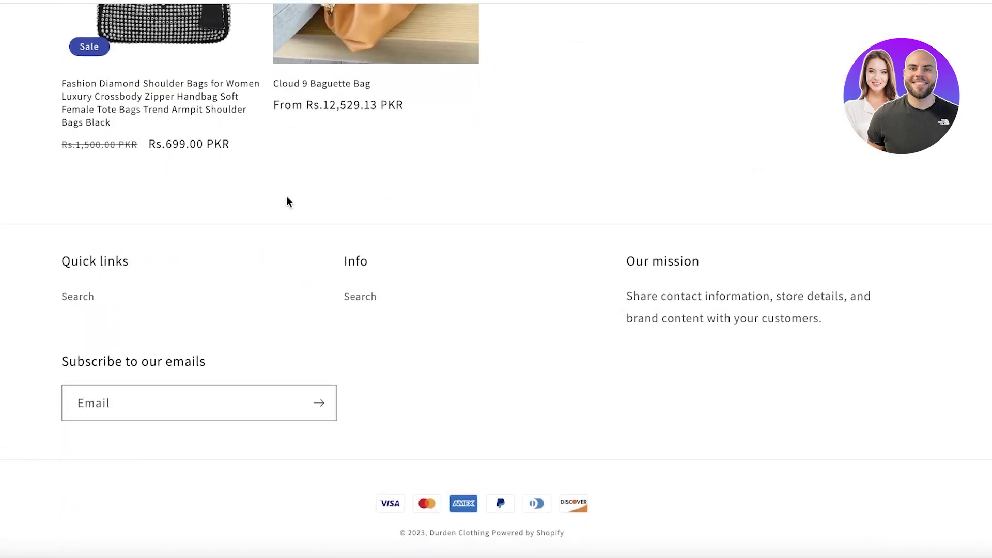
pyautogui.scroll(13, 159, 398)
pyautogui.scroll(-8, 159, 398)
pyautogui.click(173, 128)
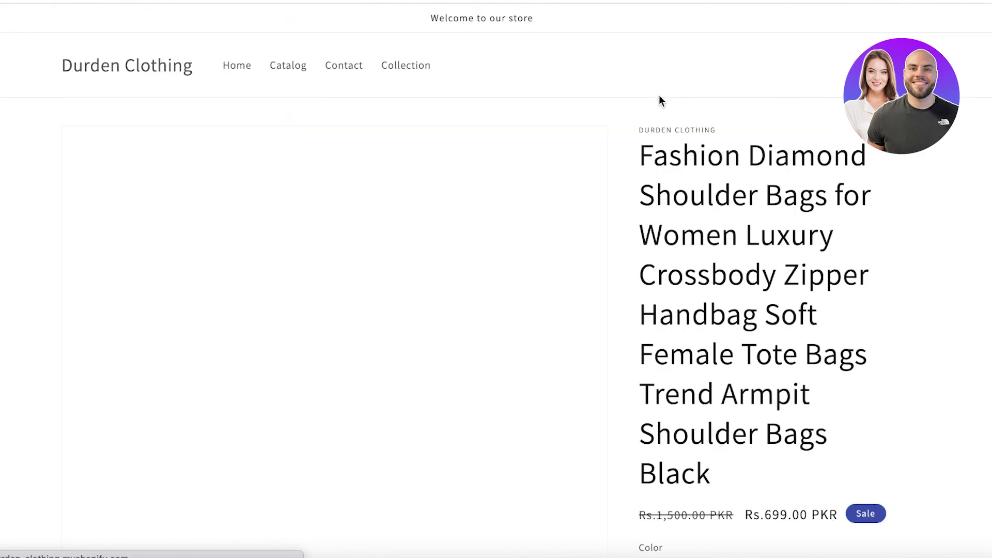
pyautogui.scroll(-10, 659, 98)
pyautogui.scroll(-20, 659, 105)
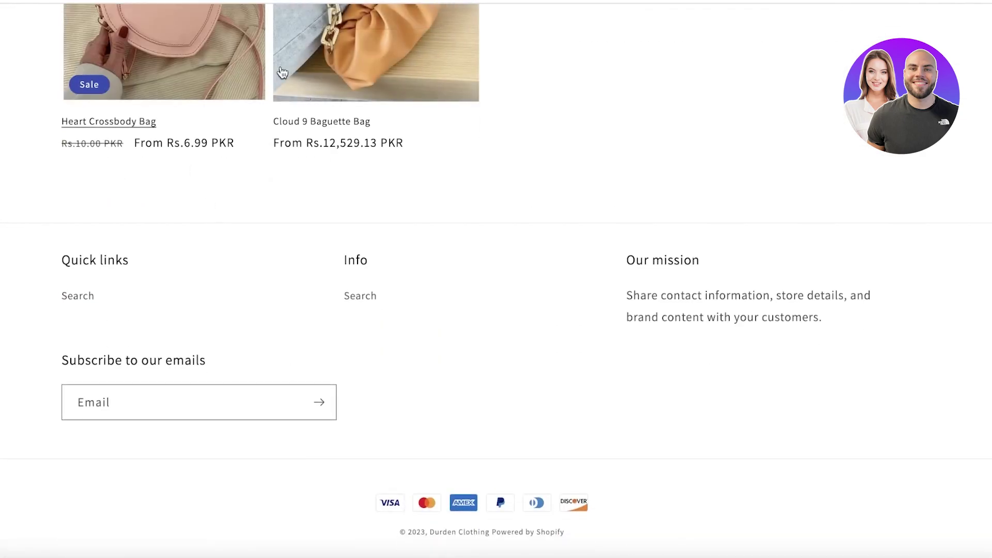
pyautogui.click(358, 89)
pyautogui.scroll(-15, 556, 213)
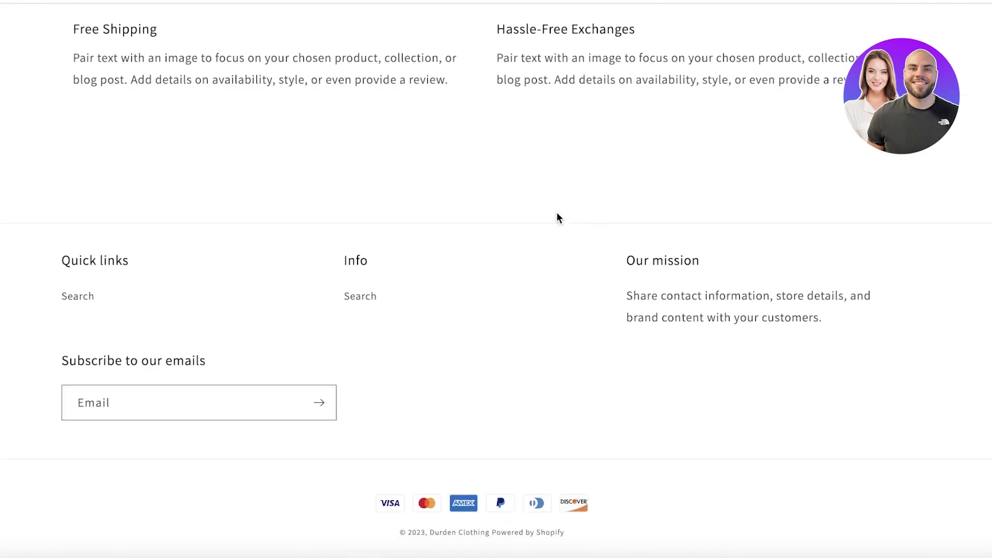
pyautogui.click(334, 152)
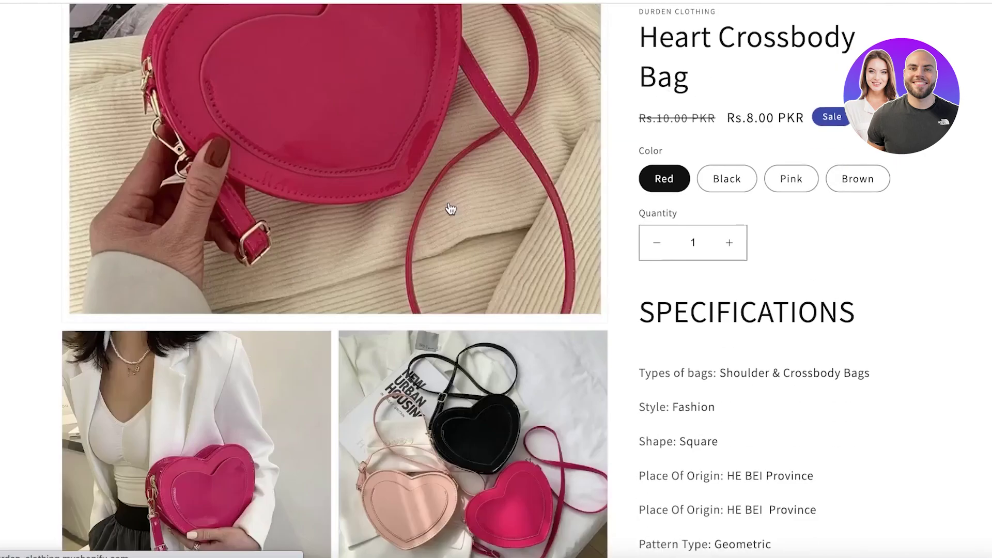
pyautogui.scroll(-15, 450, 205)
pyautogui.scroll(15, 762, 364)
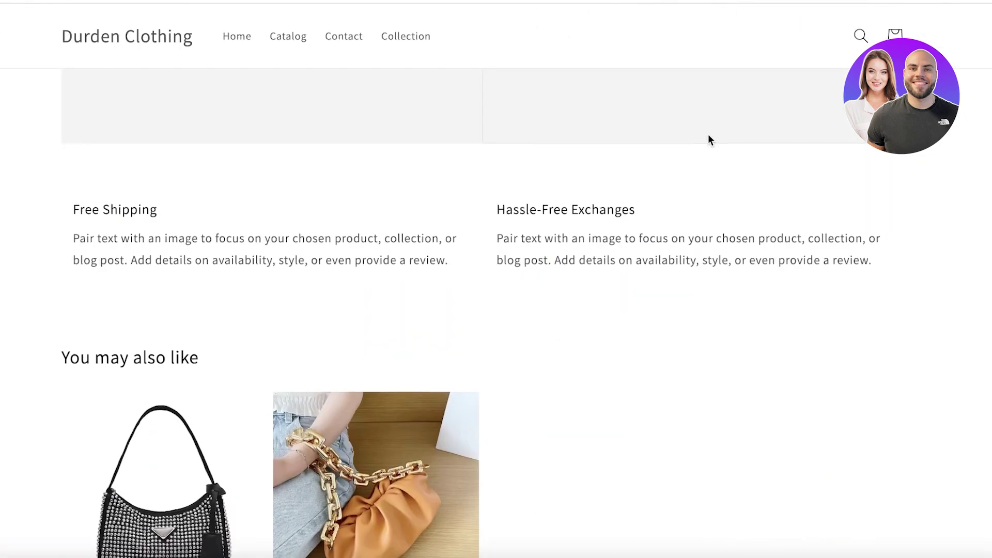
pyautogui.scroll(15, 709, 137)
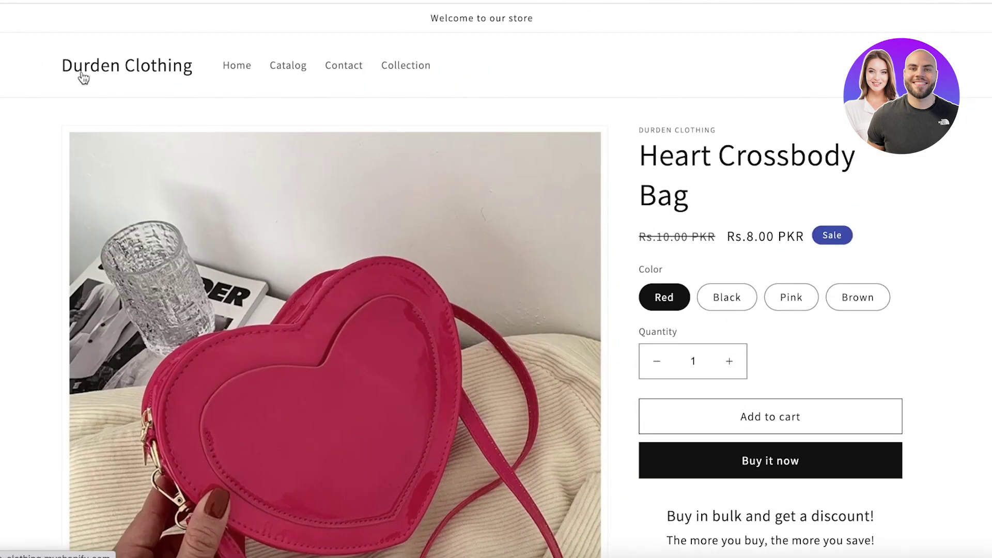
pyautogui.scroll(-10, 640, 102)
pyautogui.scroll(-15, 592, 118)
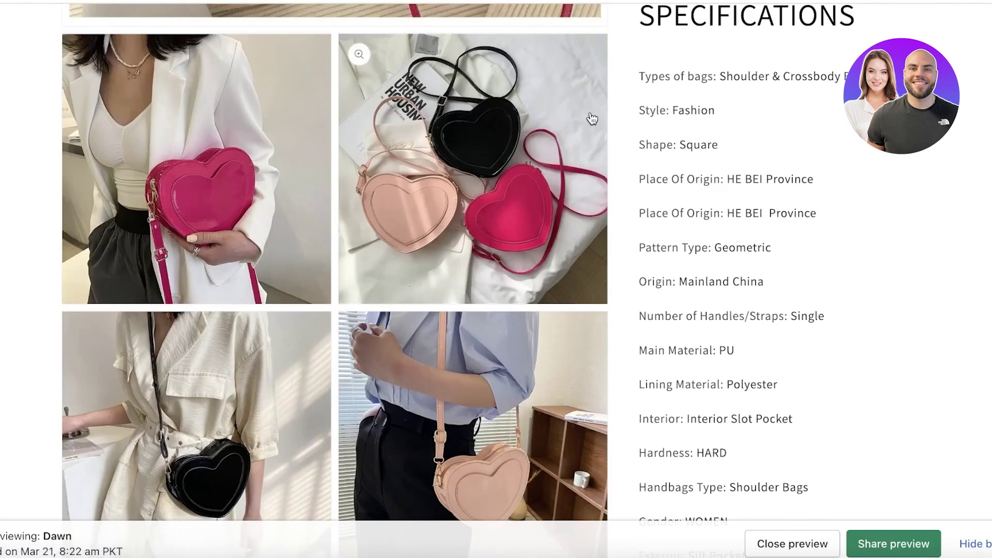
pyautogui.scroll(8, 600, 132)
pyautogui.scroll(10, 599, 137)
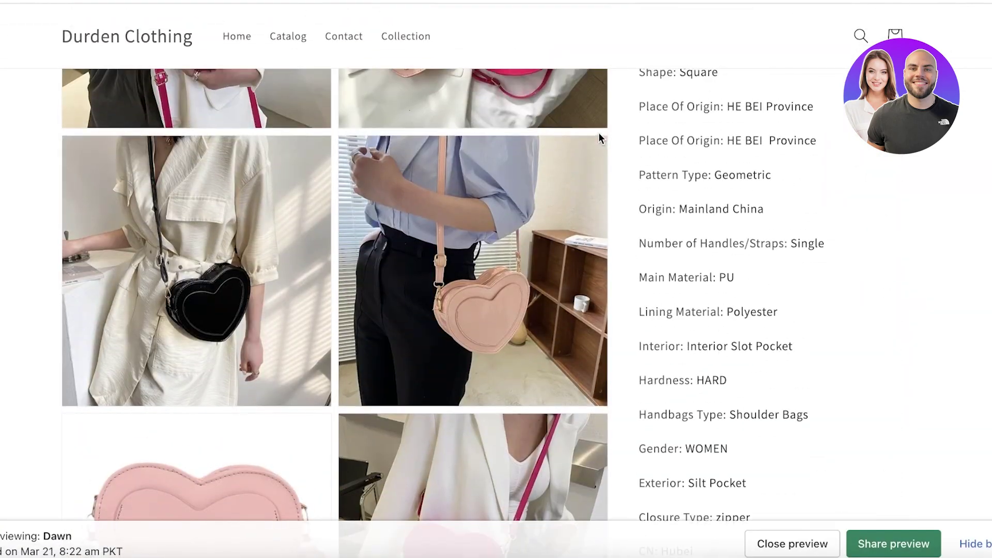
pyautogui.scroll(-5, 599, 139)
pyautogui.scroll(5, 598, 140)
pyautogui.scroll(-15, 594, 143)
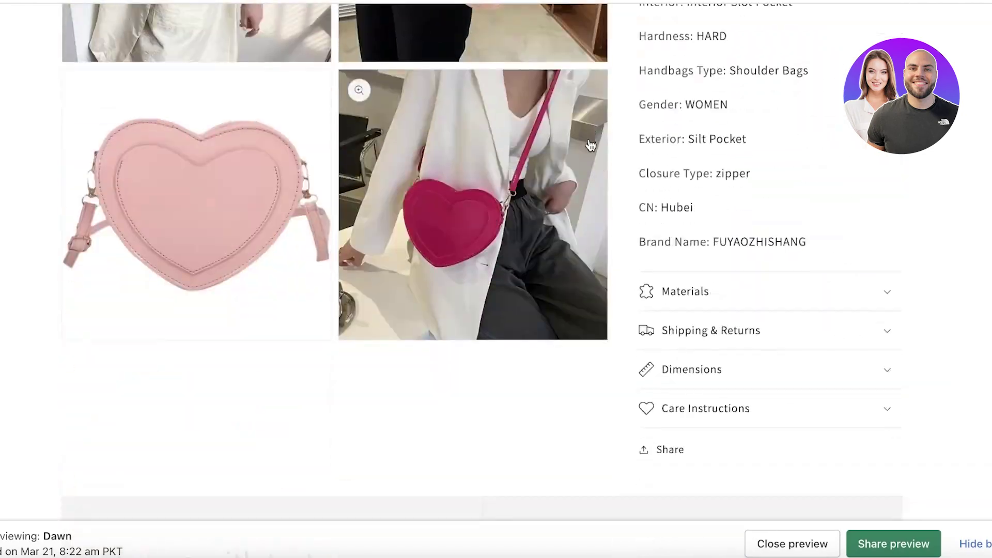
pyautogui.scroll(4, 574, 147)
pyautogui.scroll(6, 655, 193)
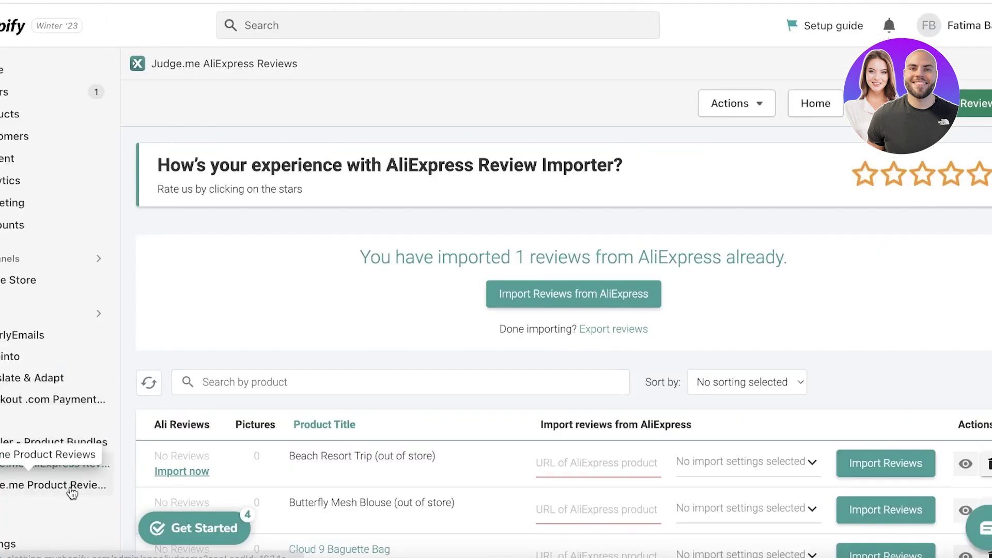
# Step: Open Judge.me Product Reviews, check its app details, and review the Home statistics
pyautogui.click(70, 541)
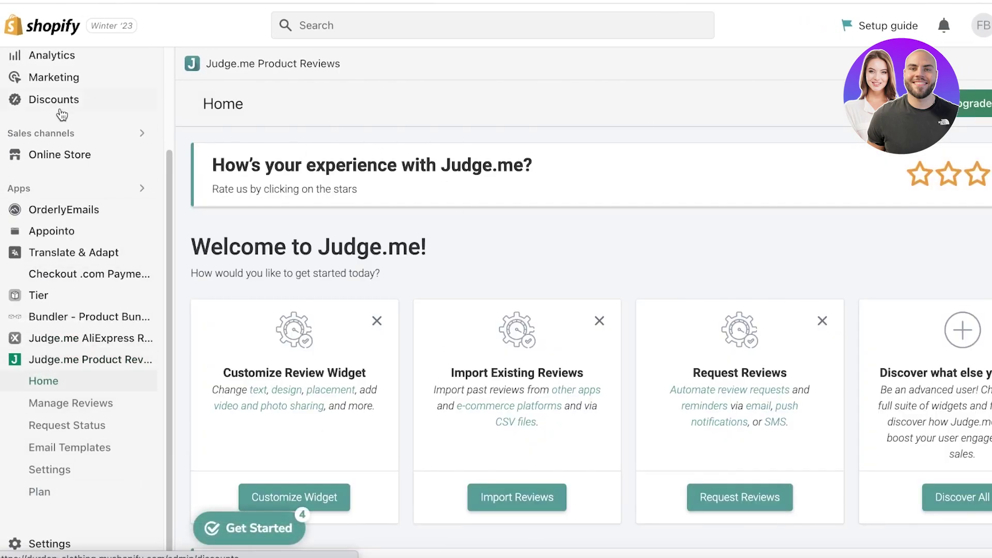
pyautogui.scroll(-1, 729, 210)
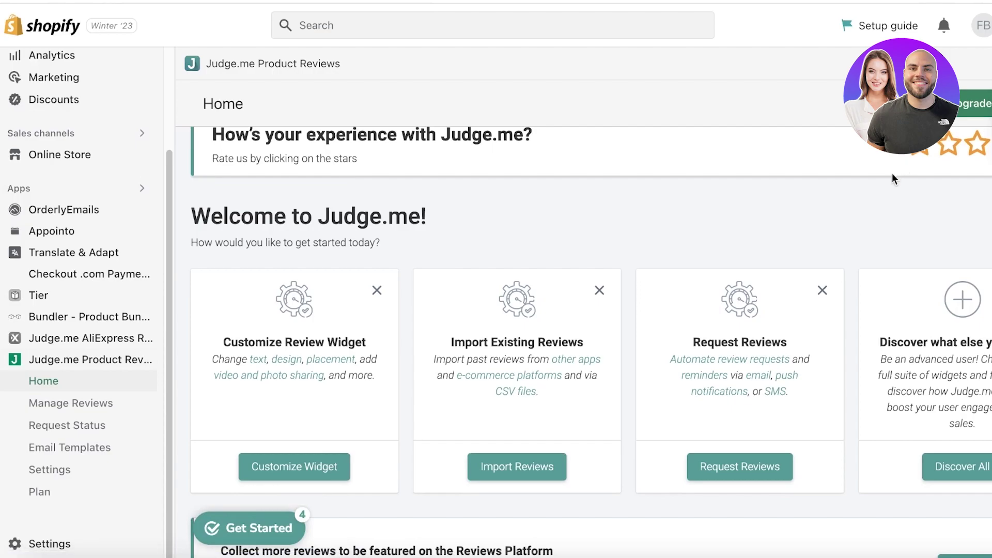
pyautogui.click(900, 101)
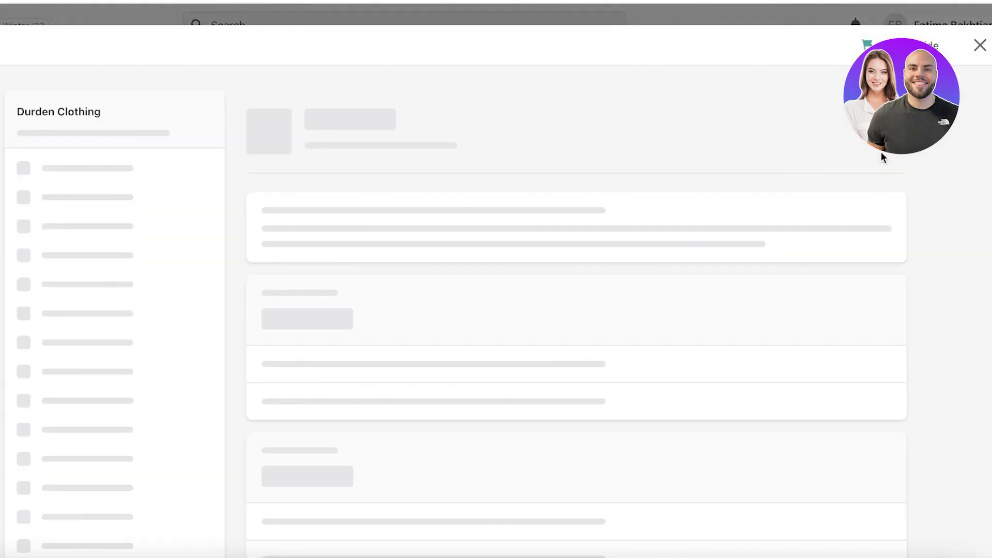
pyautogui.scroll(-12, 522, 230)
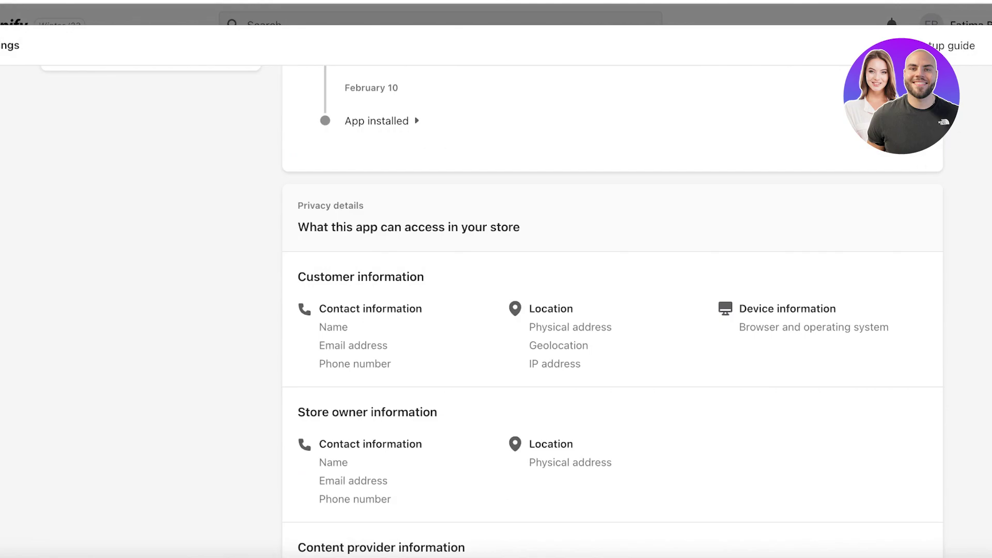
pyautogui.press('Escape')
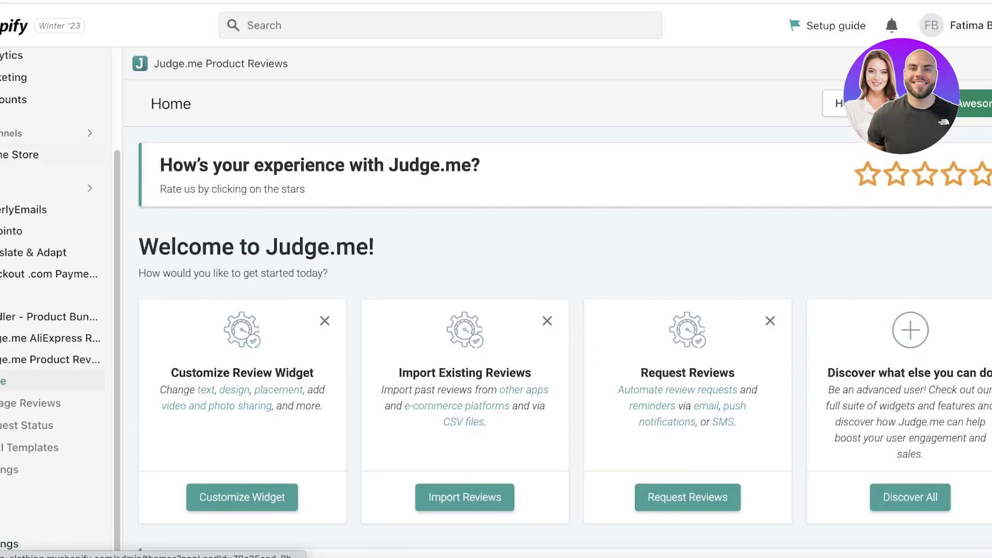
pyautogui.scroll(-6, 301, 152)
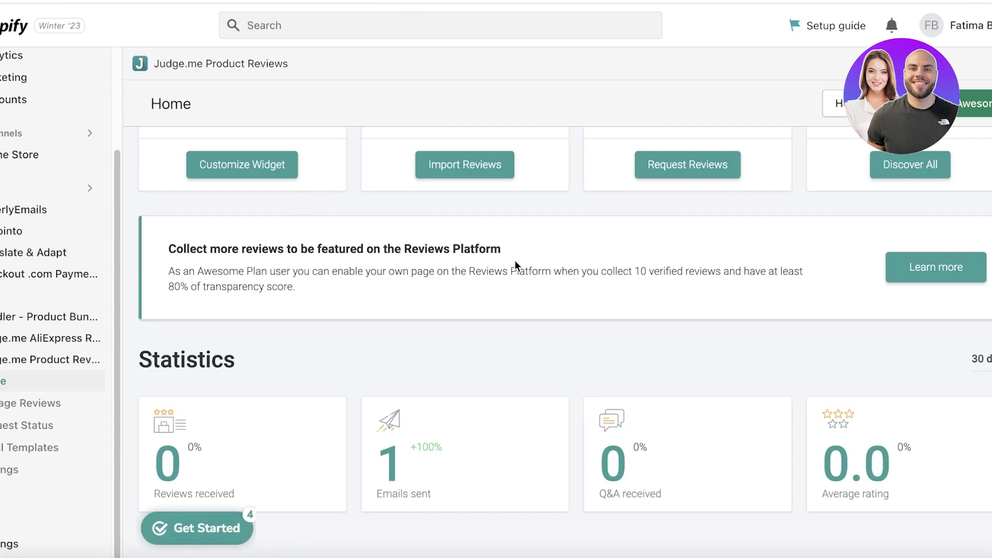
pyautogui.scroll(4, 567, 251)
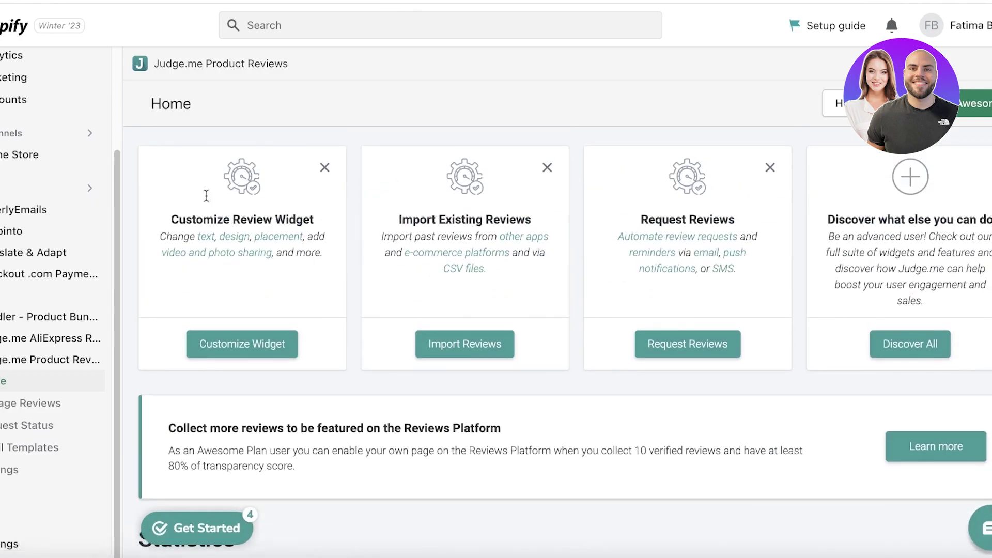
# Step: Open Customize Widget and scroll through the review widget settings
pyautogui.click(280, 352)
pyautogui.scroll(-15, 654, 218)
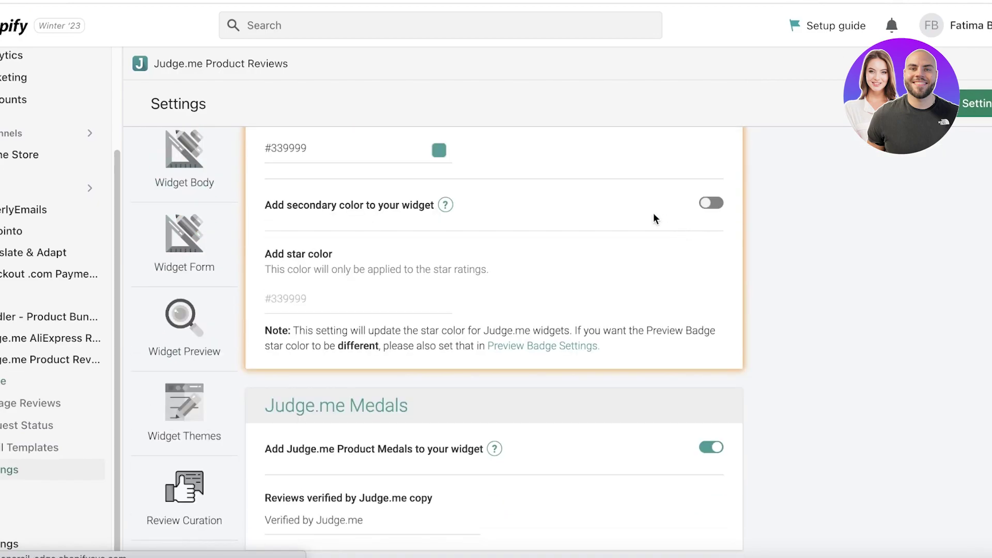
pyautogui.scroll(-5, 455, 251)
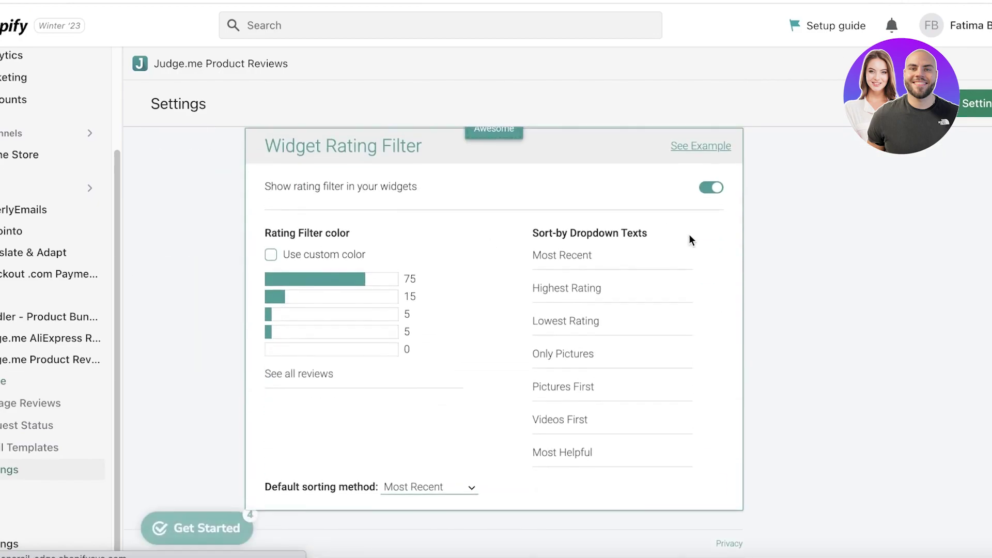
pyautogui.scroll(12, 413, 259)
pyautogui.scroll(-8, 413, 257)
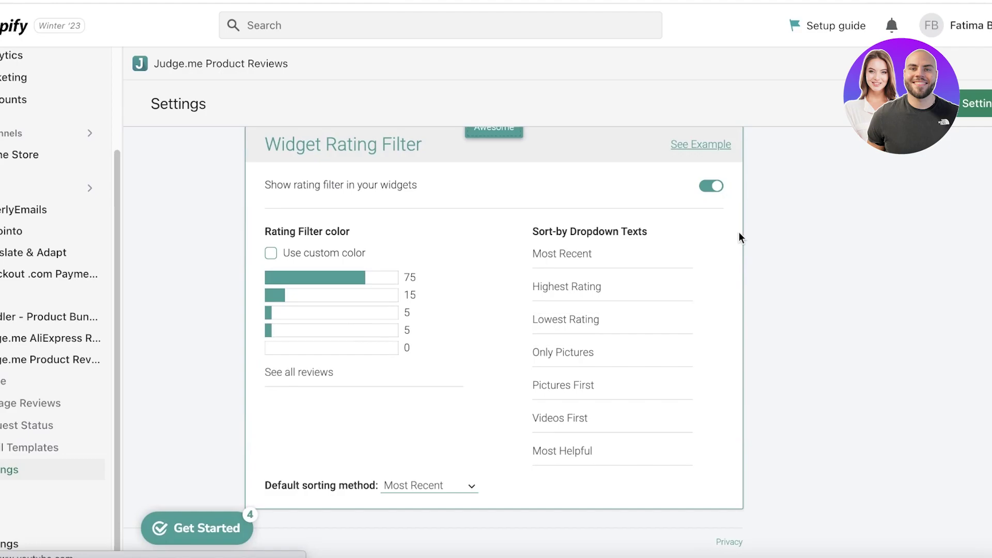
pyautogui.scroll(15, 724, 232)
pyautogui.scroll(5, 516, 240)
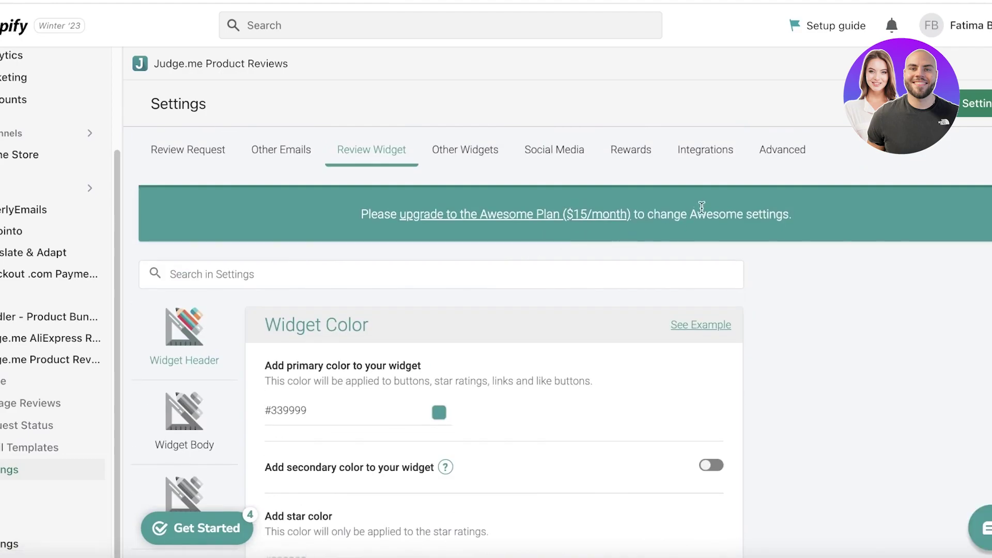
# Step: Browse the Other Widgets, Social Media, Rewards, Advanced and Review Request settings
pyautogui.click(457, 160)
pyautogui.scroll(-5, 442, 170)
pyautogui.scroll(5, 579, 184)
pyautogui.click(594, 150)
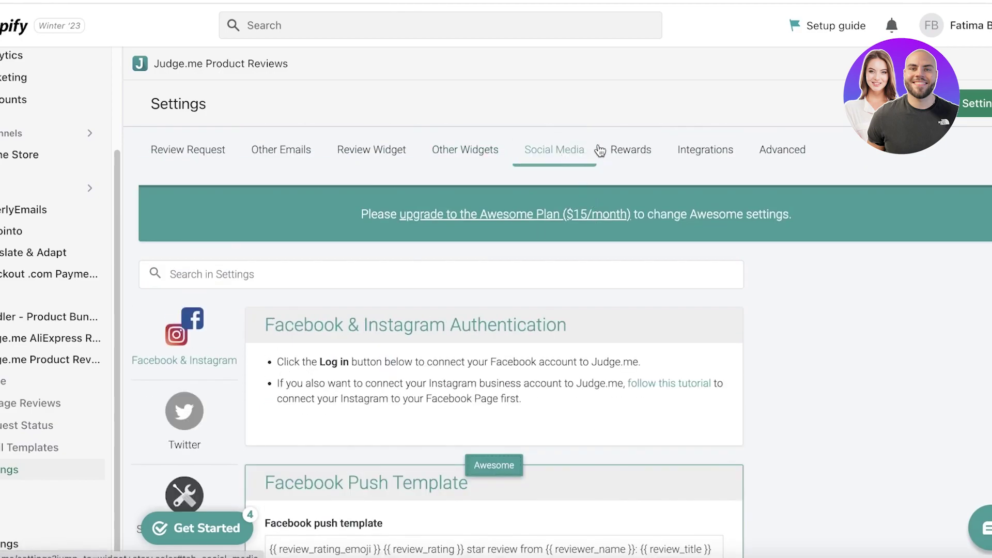
pyautogui.click(615, 150)
pyautogui.click(752, 158)
pyautogui.click(187, 150)
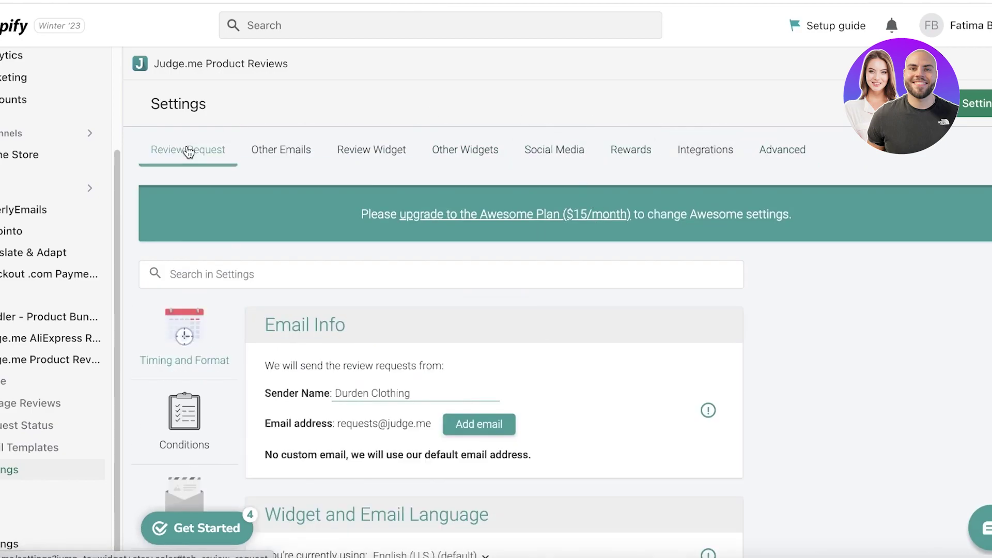
pyautogui.scroll(-4, 815, 307)
pyautogui.scroll(-4, 379, 175)
pyautogui.scroll(7, 685, 203)
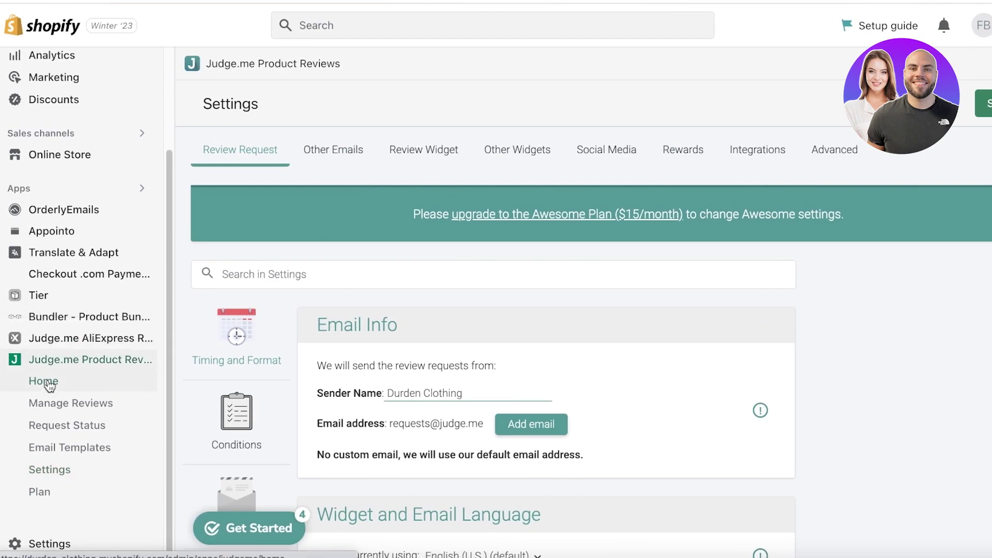
# Step: Return to the Judge.me Product Reviews Home and scroll its Welcome to Judge.me options
pyautogui.click(46, 380)
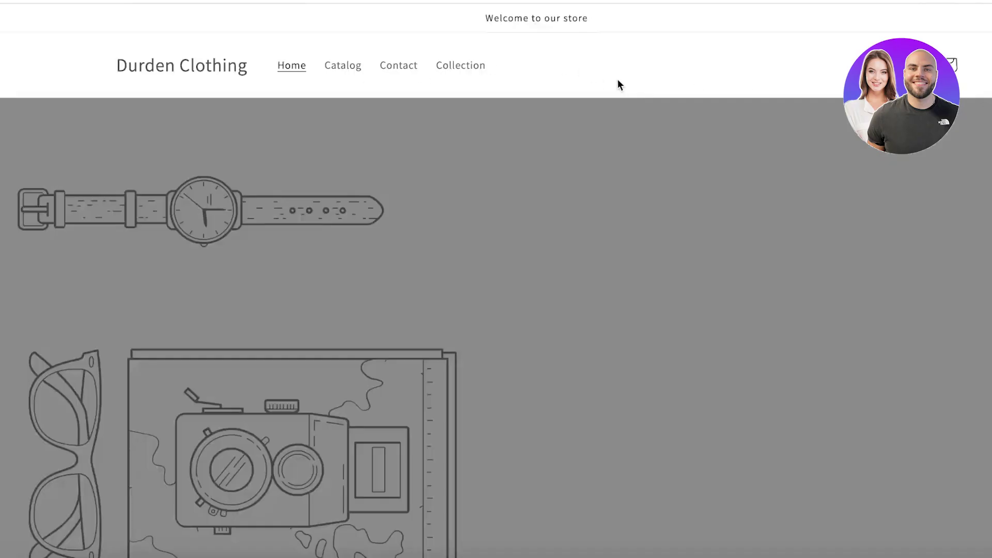
pyautogui.scroll(-7, 615, 103)
pyautogui.scroll(6, 348, 93)
pyautogui.scroll(-6, 349, 93)
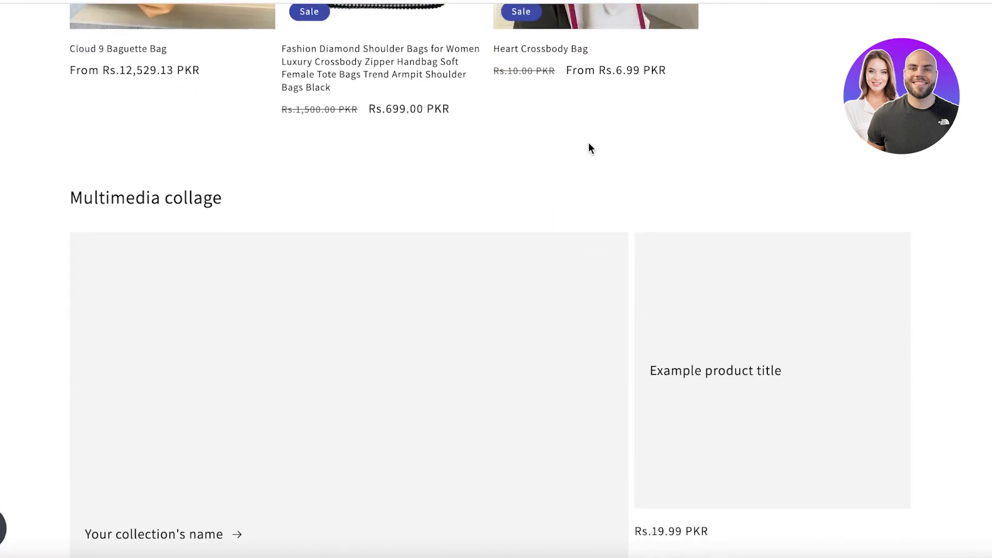
pyautogui.scroll(6, 588, 149)
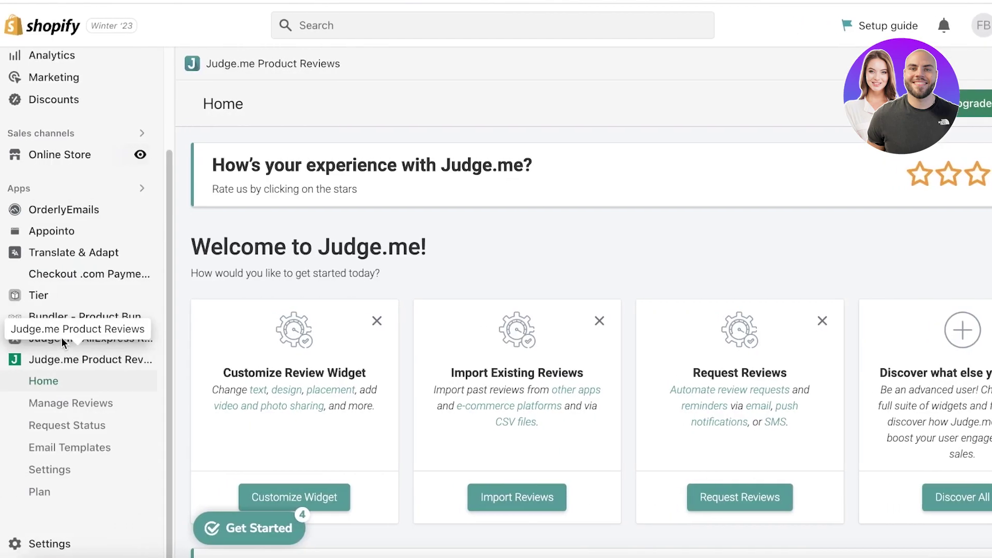